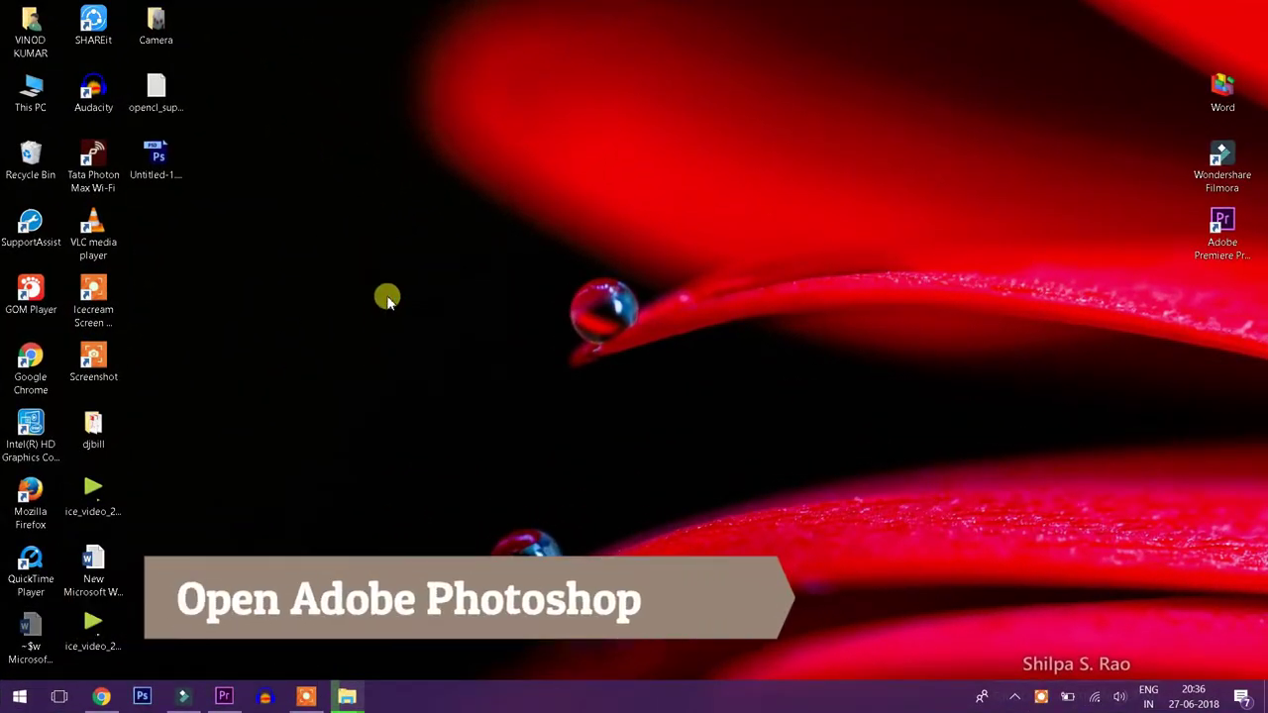
# Launch Photoshop CS6 from the taskbar and let it load to an empty workspace.
pyautogui.click(1039, 699)
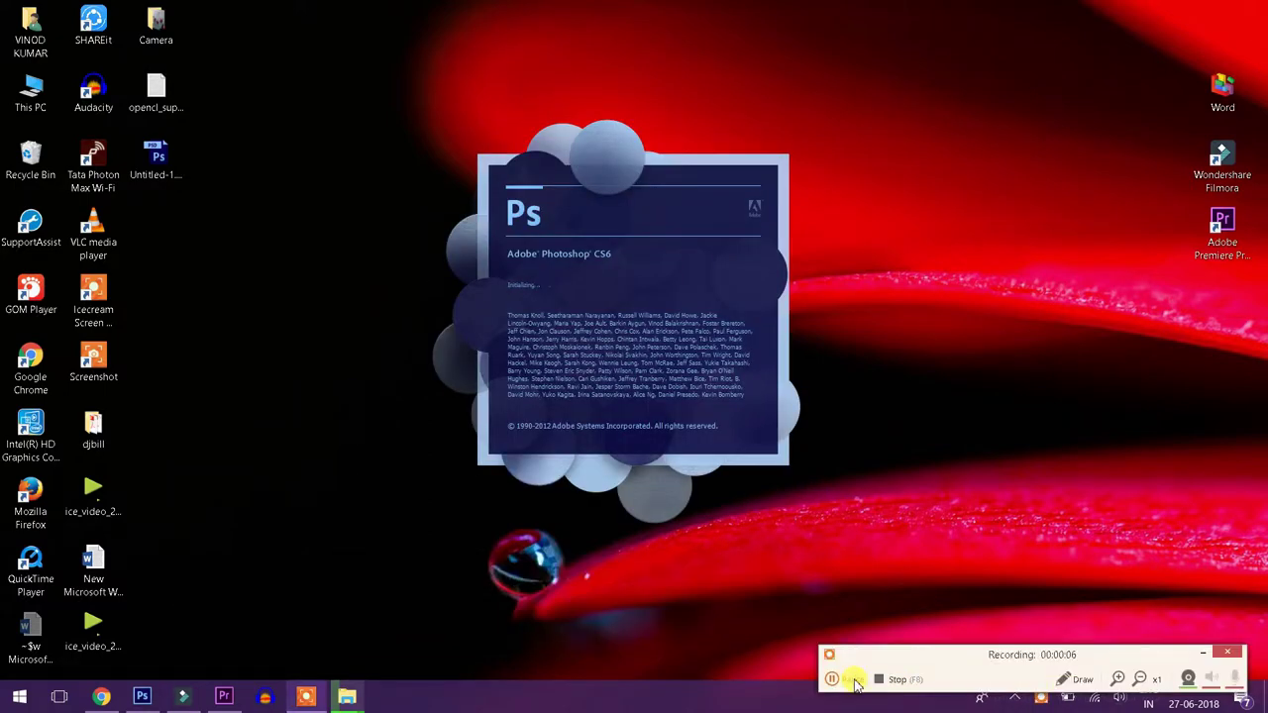
pyautogui.click(852, 679)
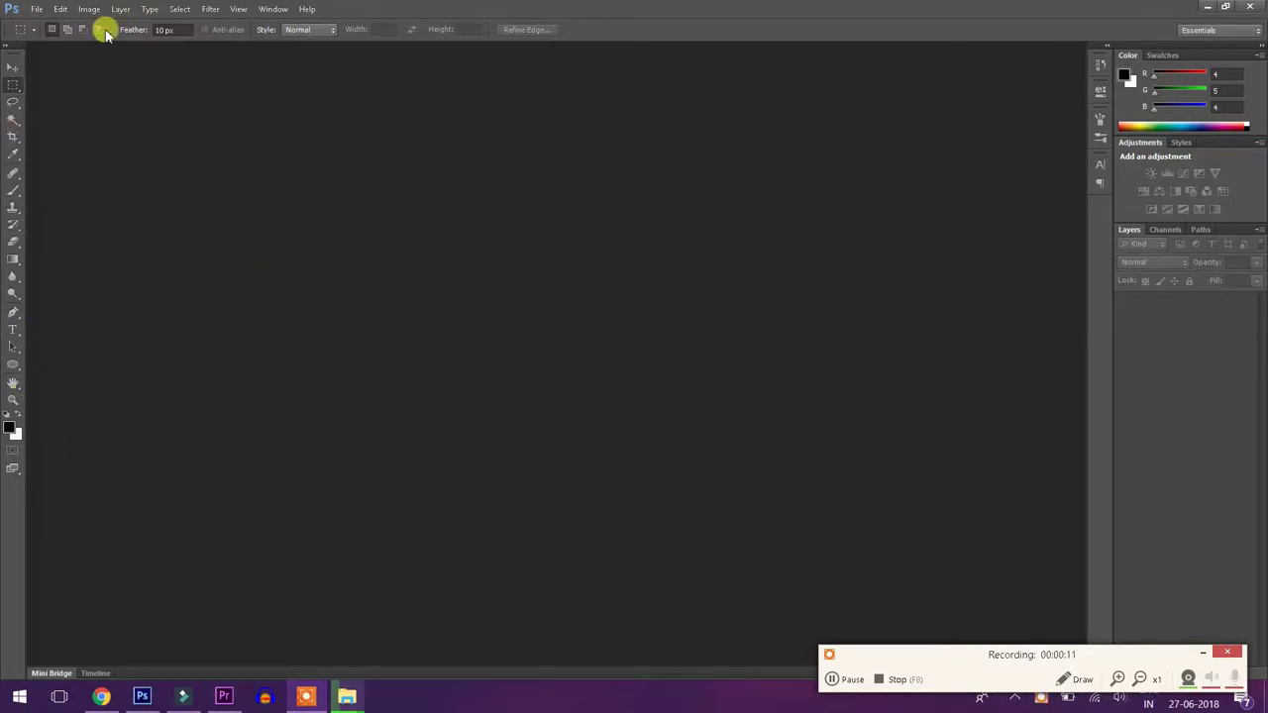
# Create a new 1280×720 document named 'example' with a White background.
pyautogui.click(37, 10)
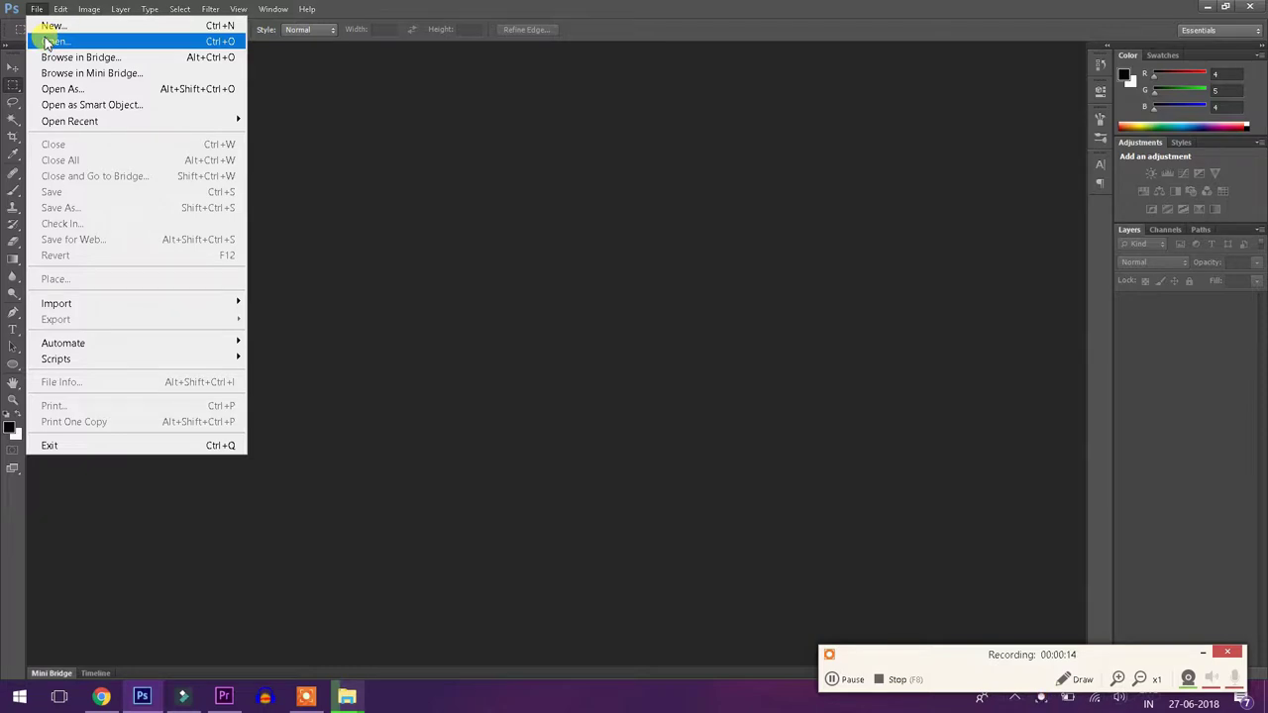
pyautogui.click(52, 25)
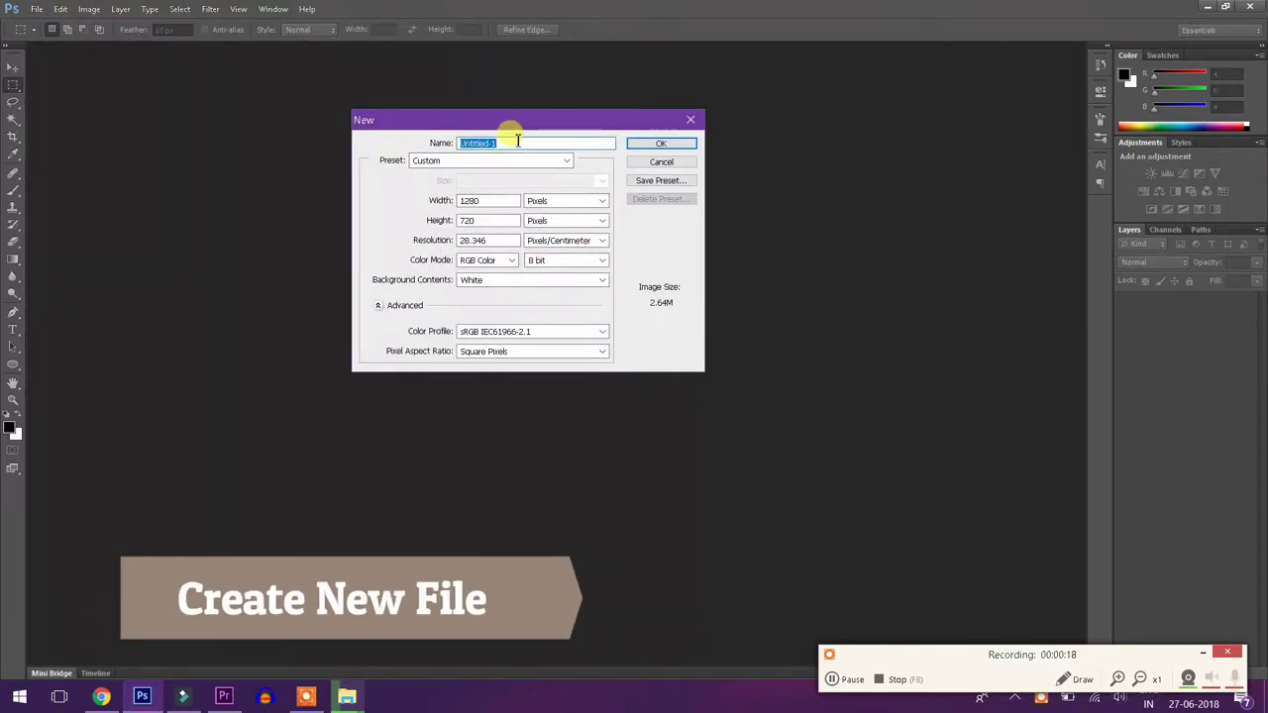
pyautogui.write('example')
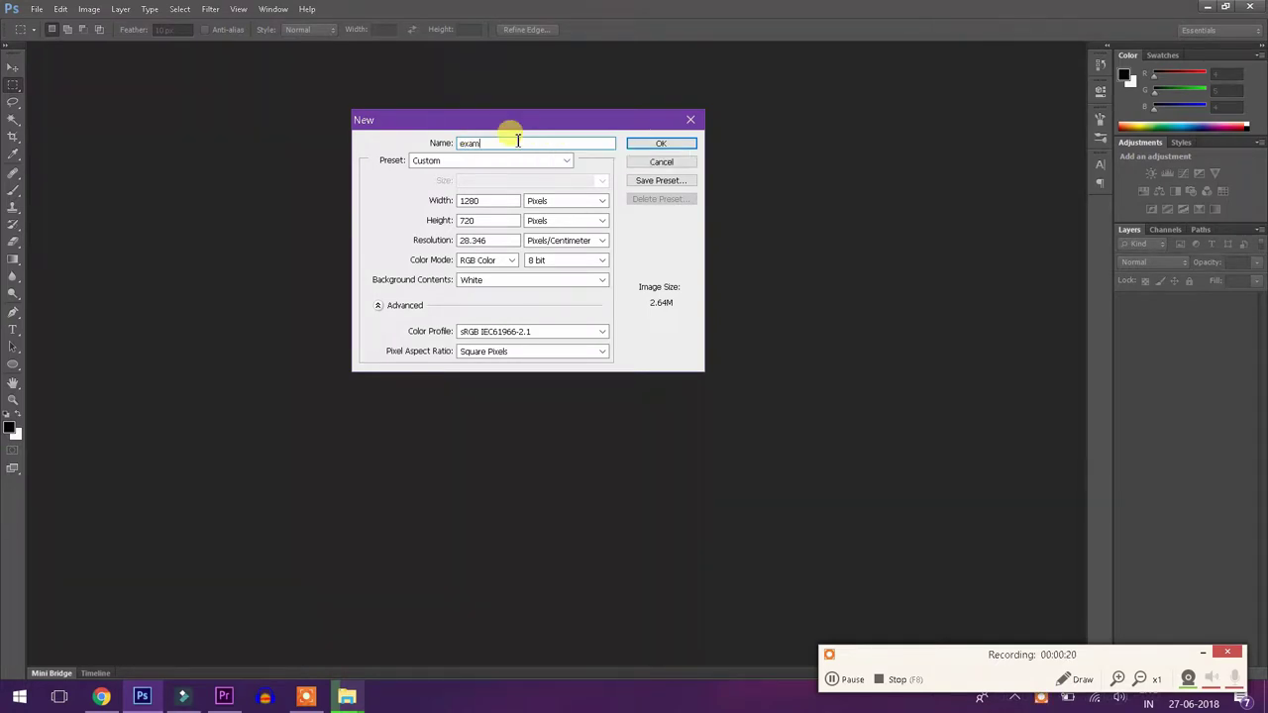
pyautogui.click(531, 282)
pyautogui.click(520, 295)
pyautogui.click(670, 145)
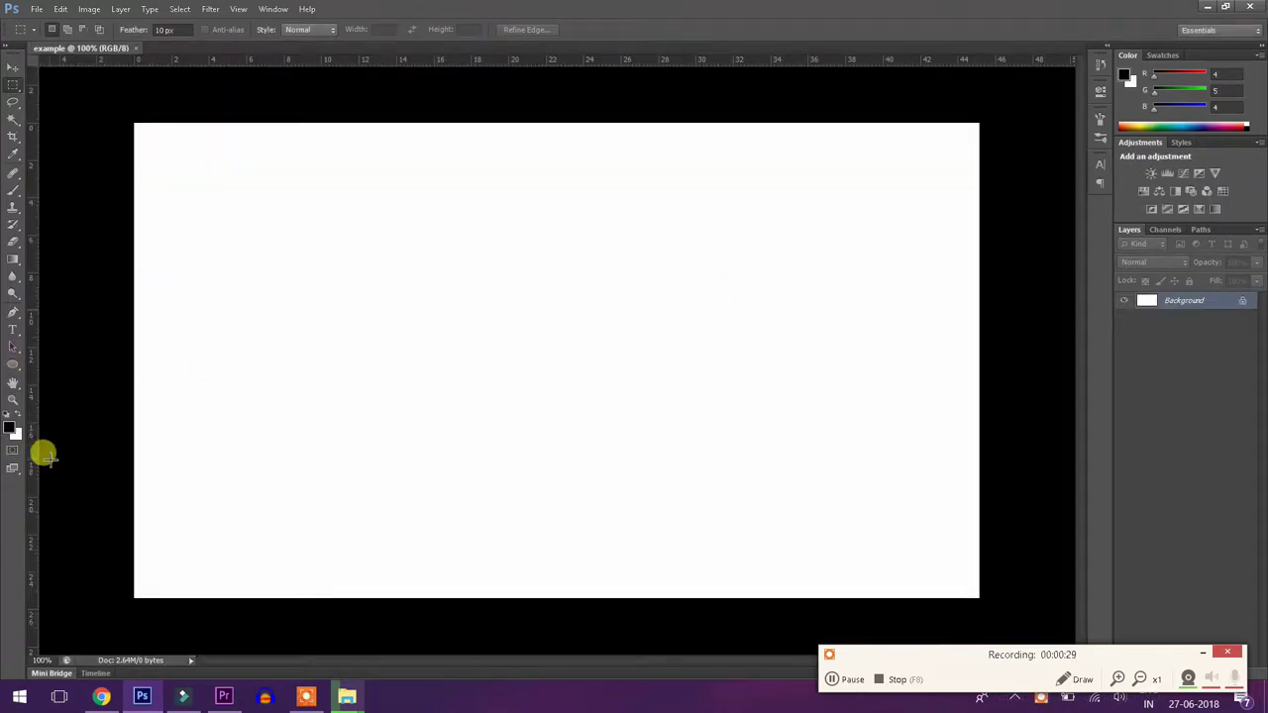
# Set the foreground colour to bright green 18e618.
pyautogui.click(12, 432)
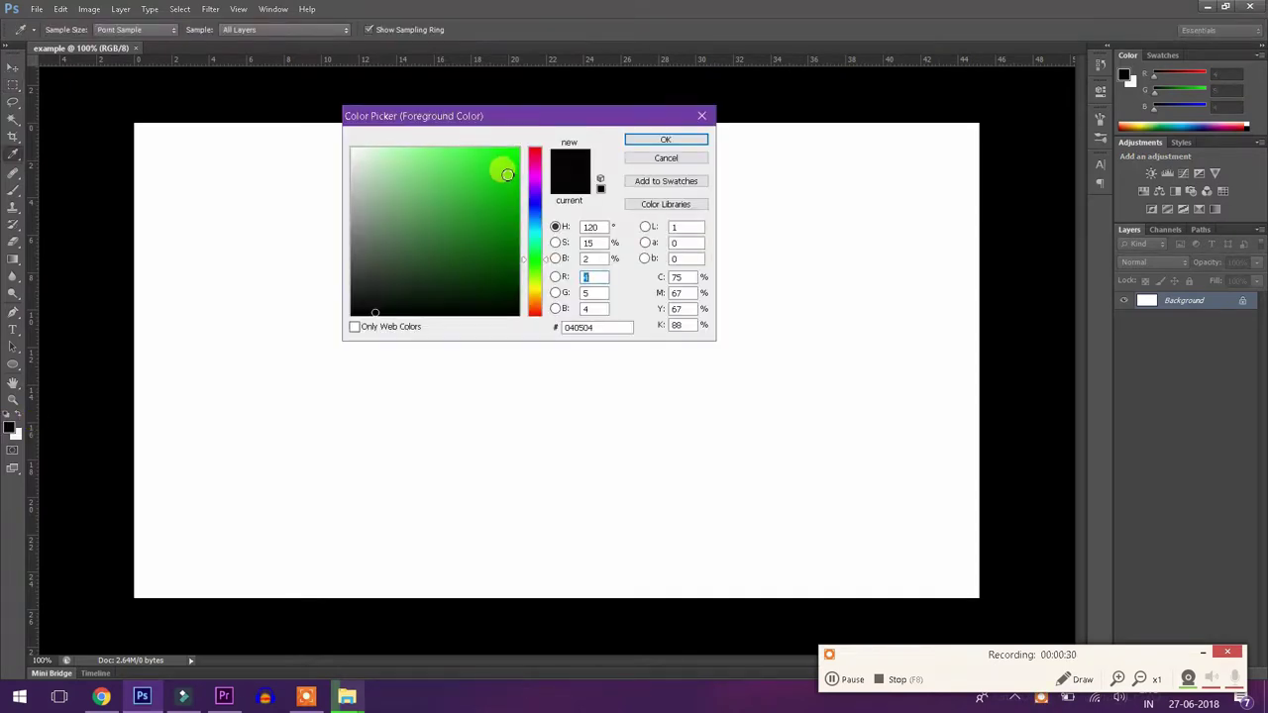
pyautogui.click(502, 164)
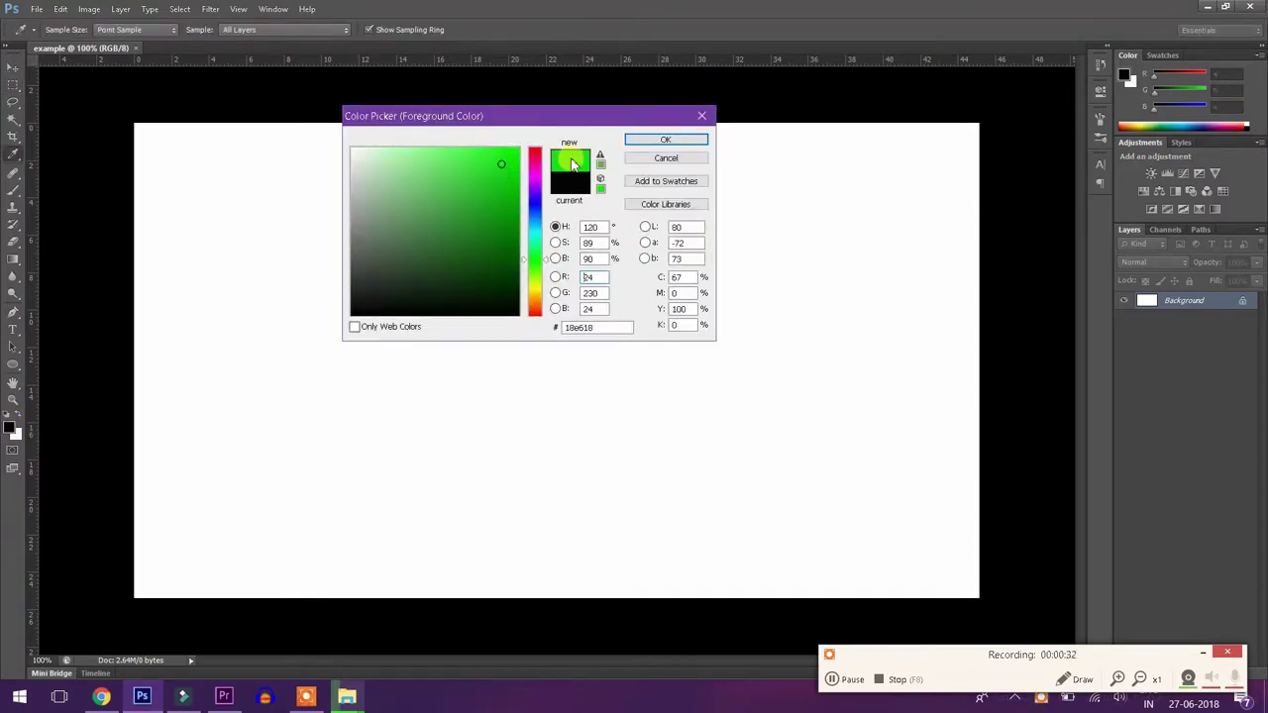
pyautogui.click(676, 142)
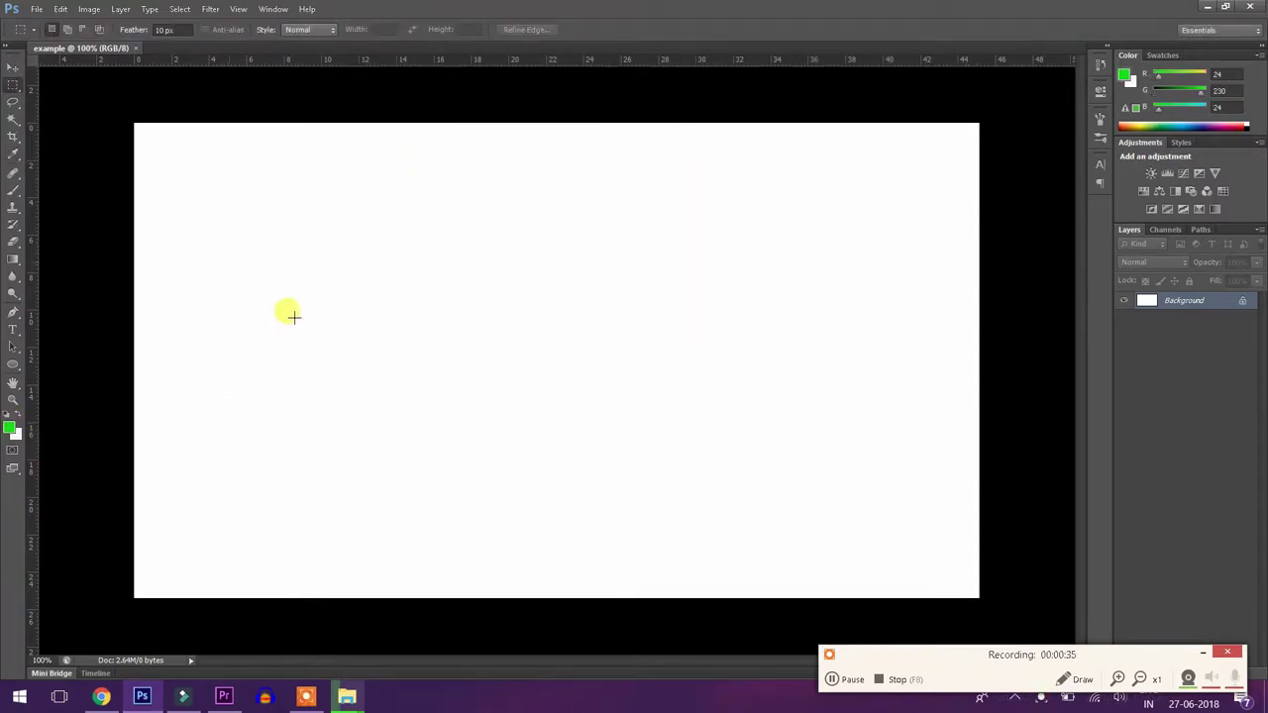
# Type 'TRENDING' with 'TECHS' on the line below, near the canvas top left.
pyautogui.click(13, 330)
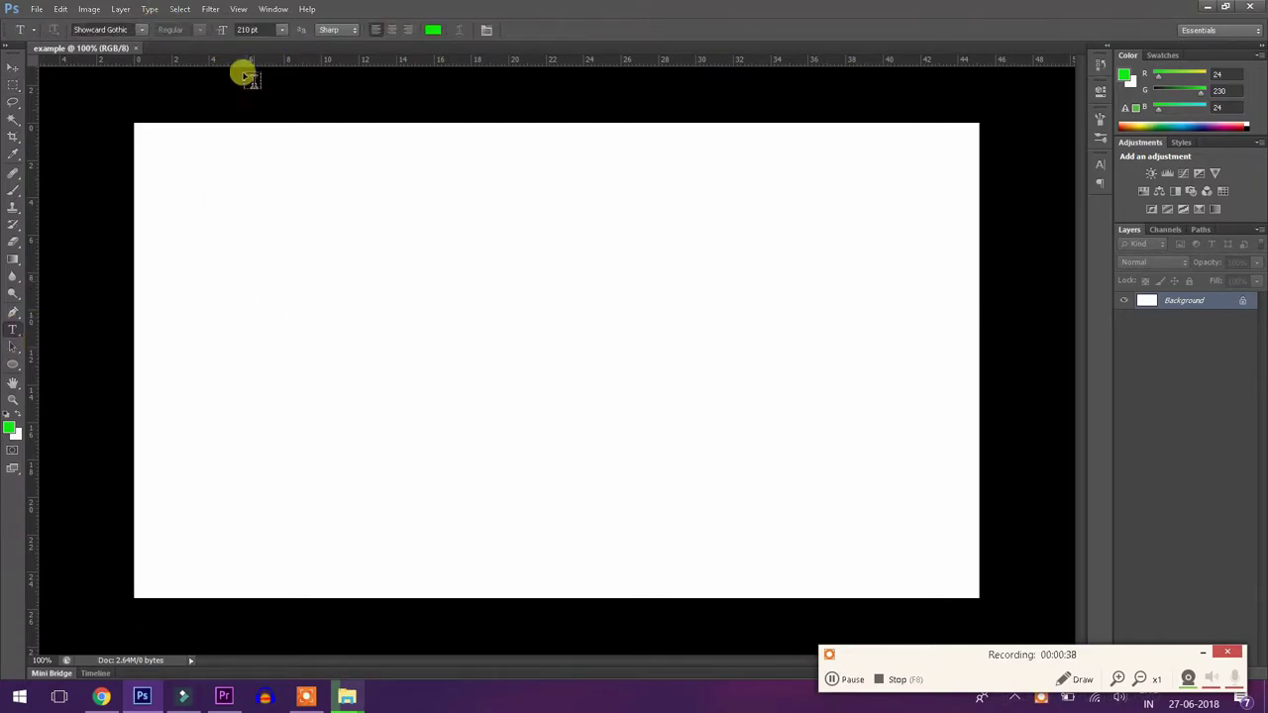
pyautogui.click(173, 272)
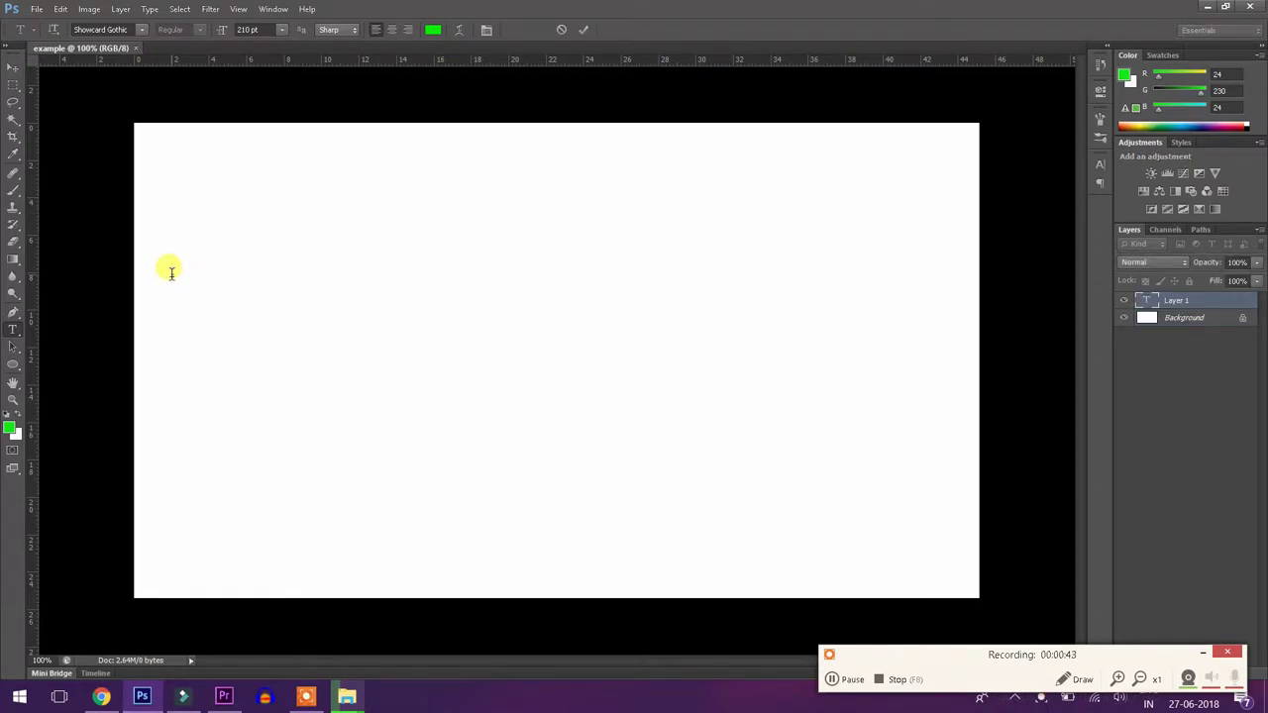
pyautogui.write('TRE')
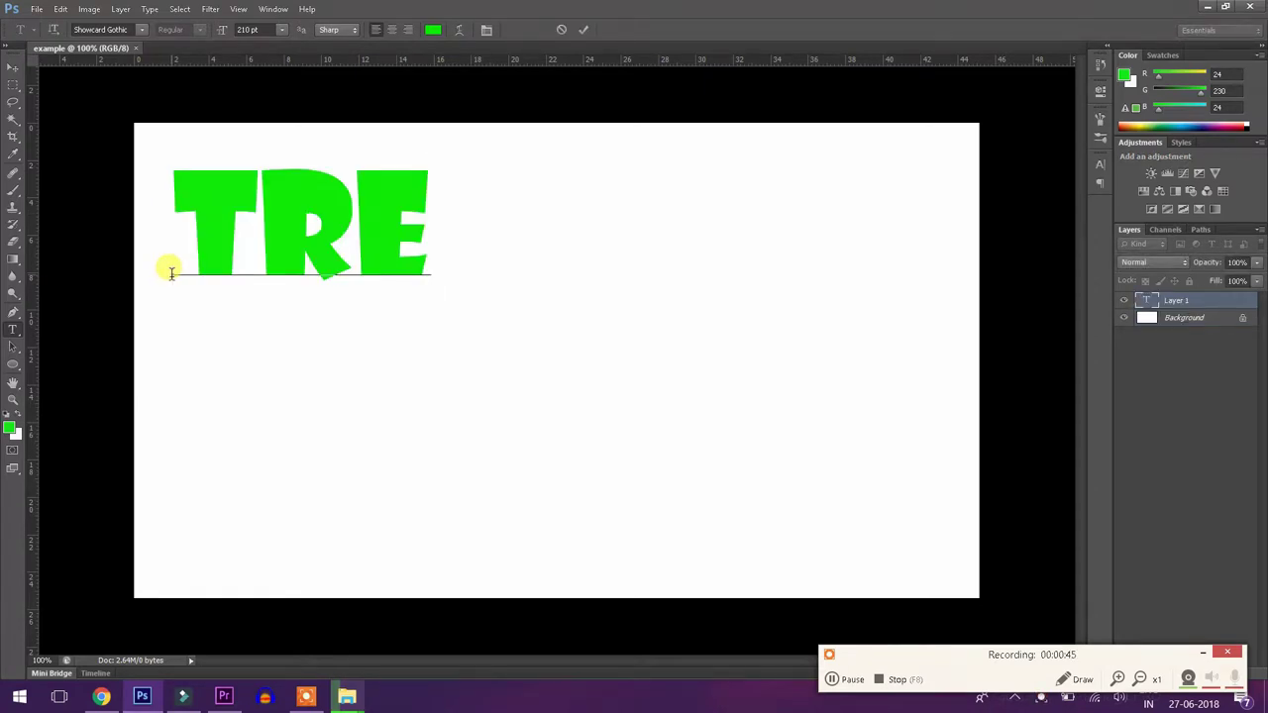
pyautogui.write('NDING')
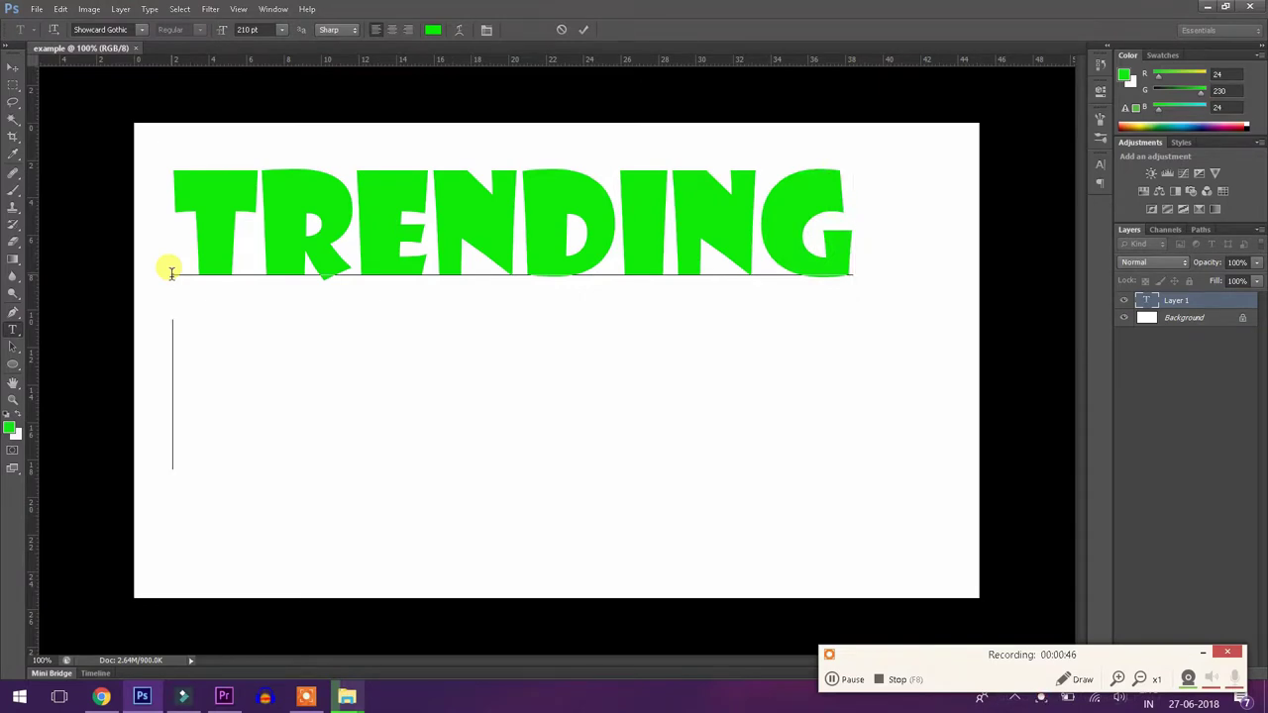
pyautogui.press('Return')
pyautogui.write('E')
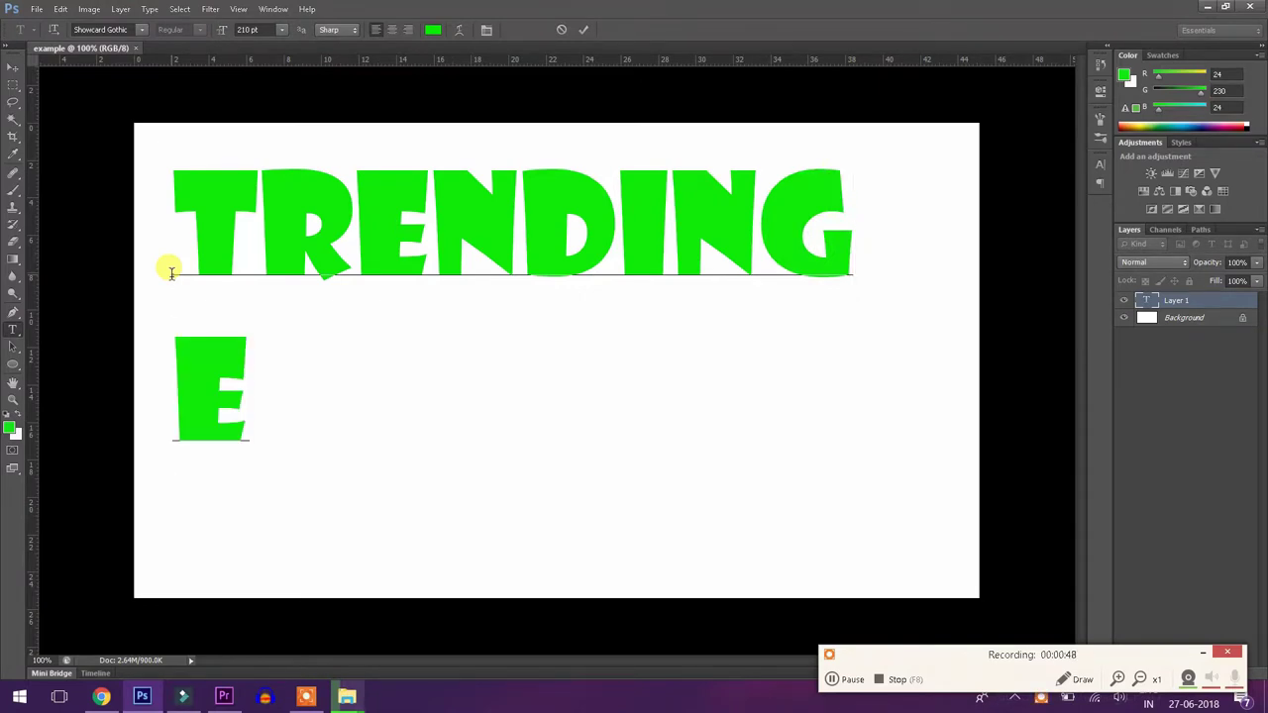
pyautogui.press('BackSpace')
pyautogui.write('TECHS')
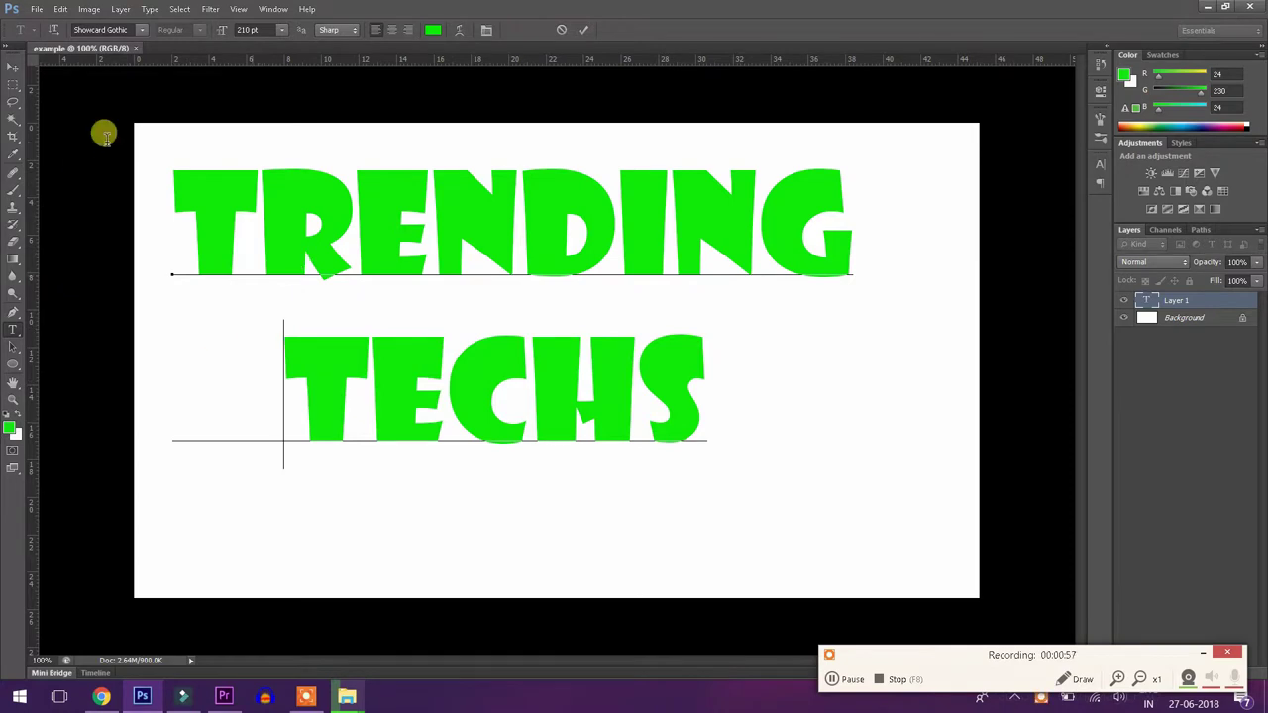
# Centre the title and save the image as example.jpg in JPEG, replacing the existing file.
pyautogui.click(10, 71)
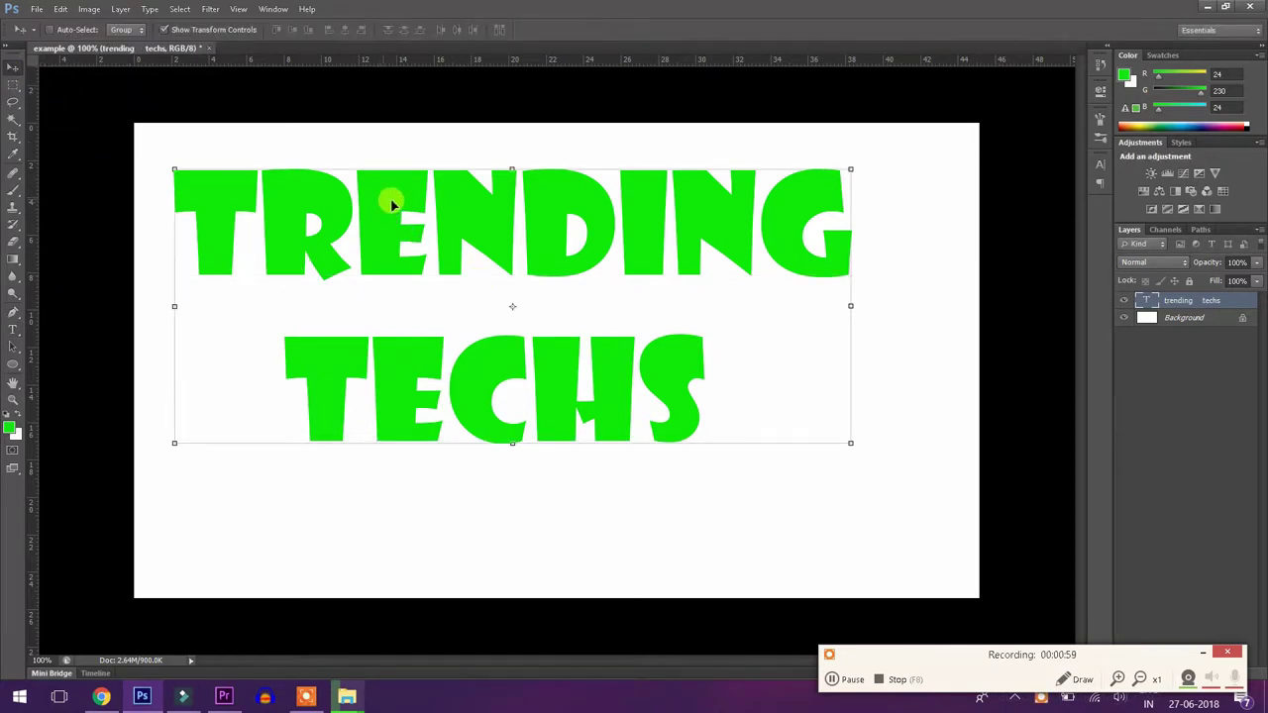
pyautogui.moveTo(388, 201)
pyautogui.mouseDown()
pyautogui.moveTo(443, 228)
pyautogui.moveTo(421, 253)
pyautogui.mouseUp()
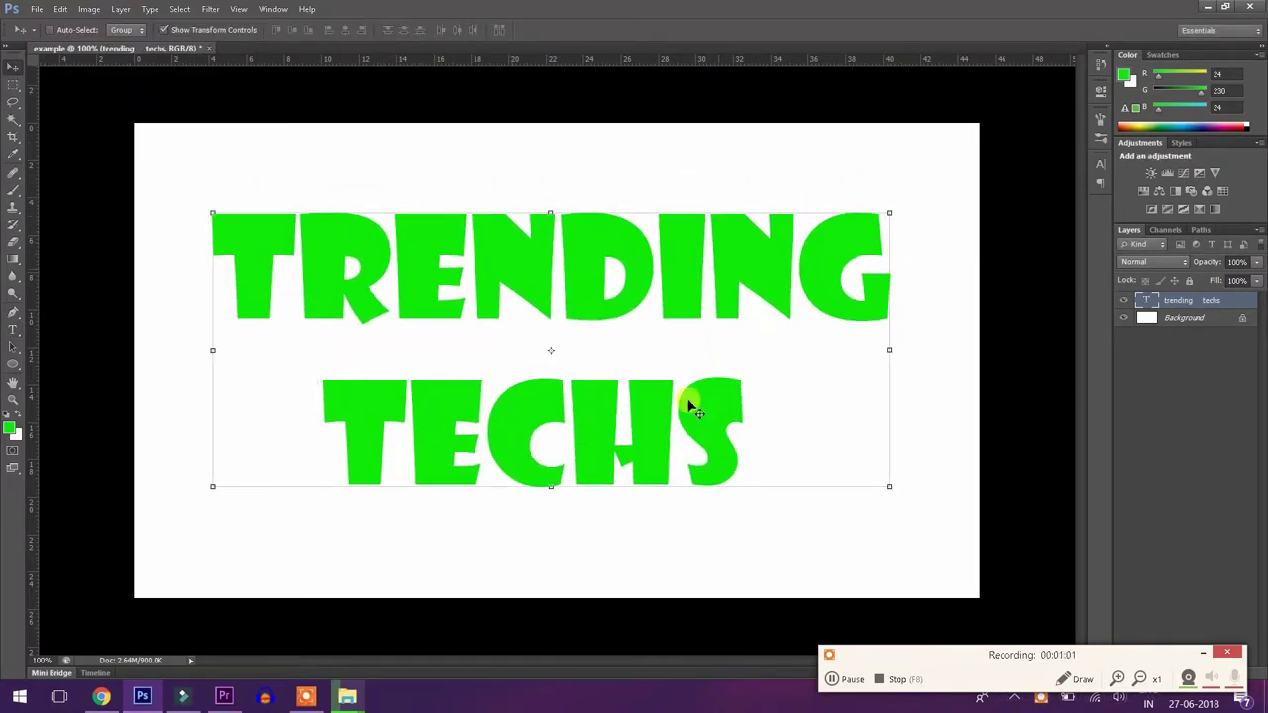
pyautogui.click(36, 10)
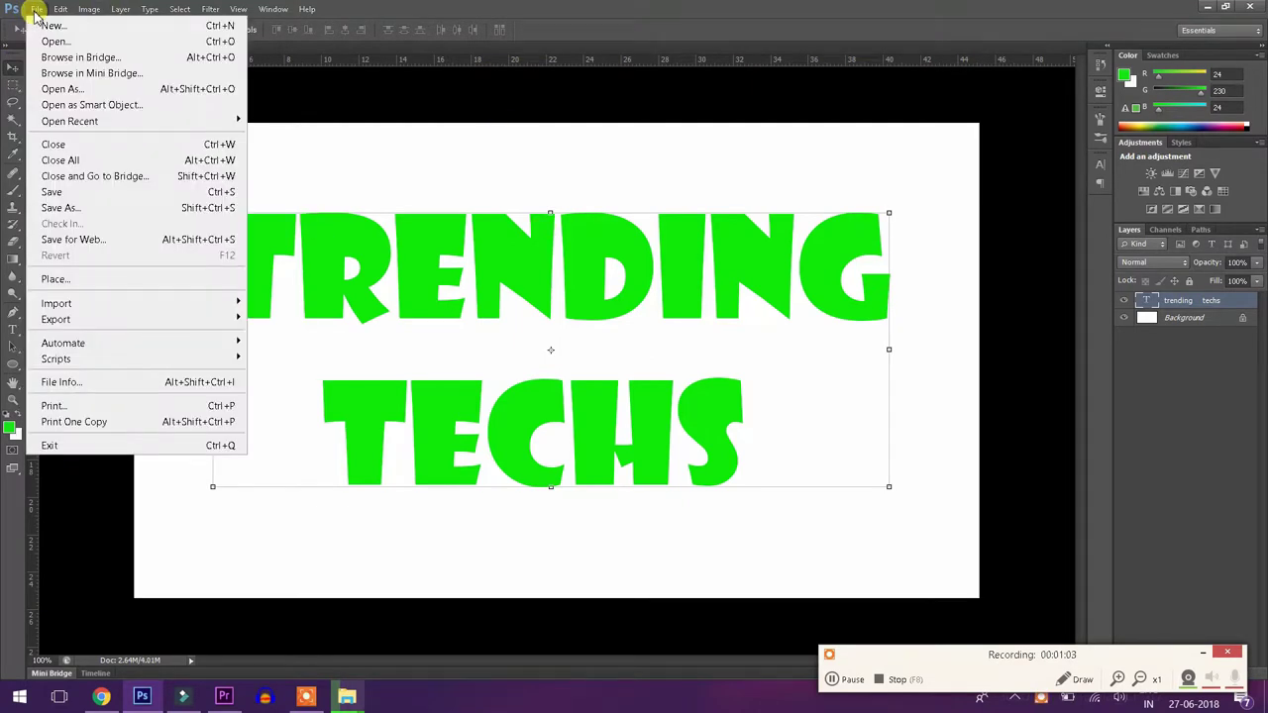
pyautogui.click(59, 208)
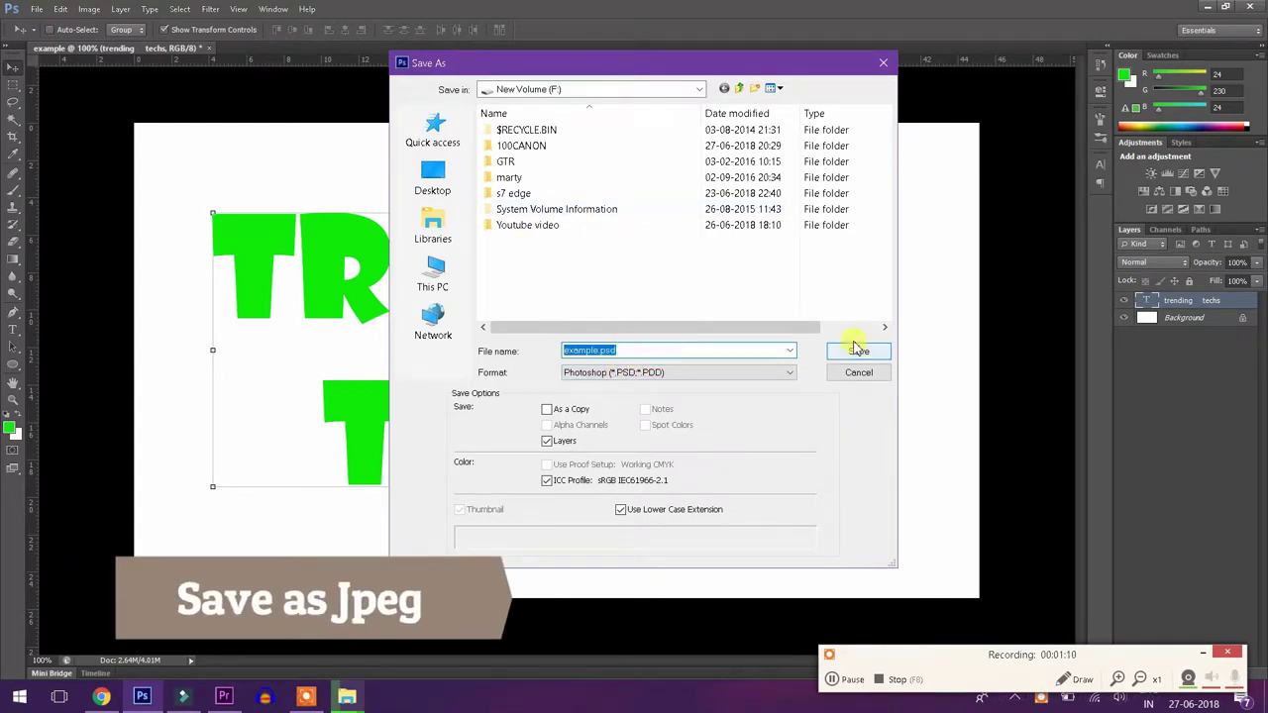
pyautogui.click(708, 373)
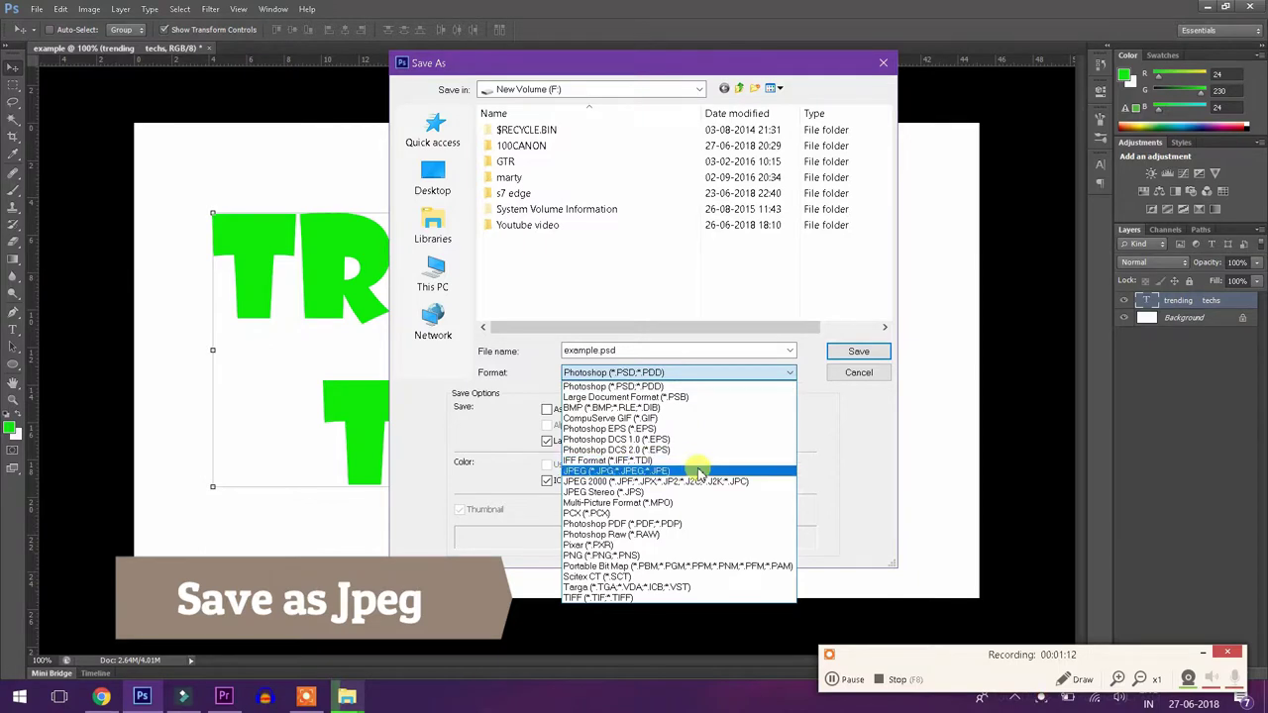
pyautogui.click(701, 471)
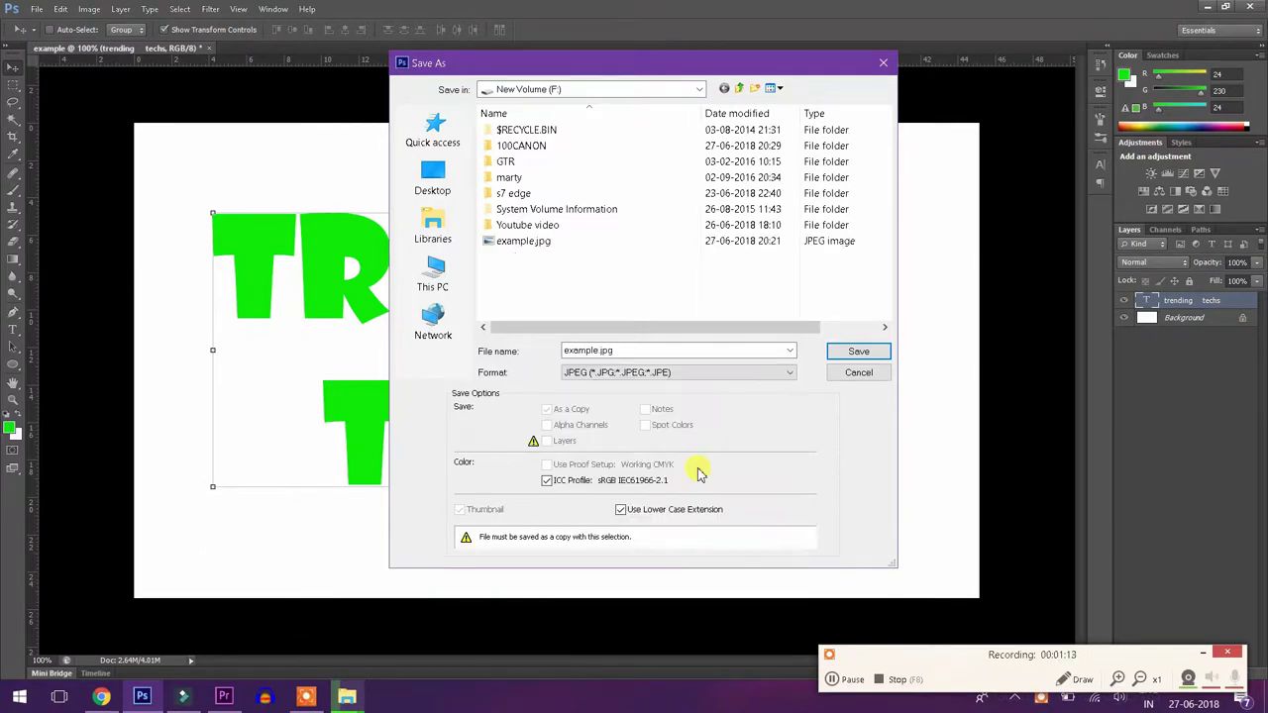
pyautogui.click(857, 354)
pyautogui.click(615, 269)
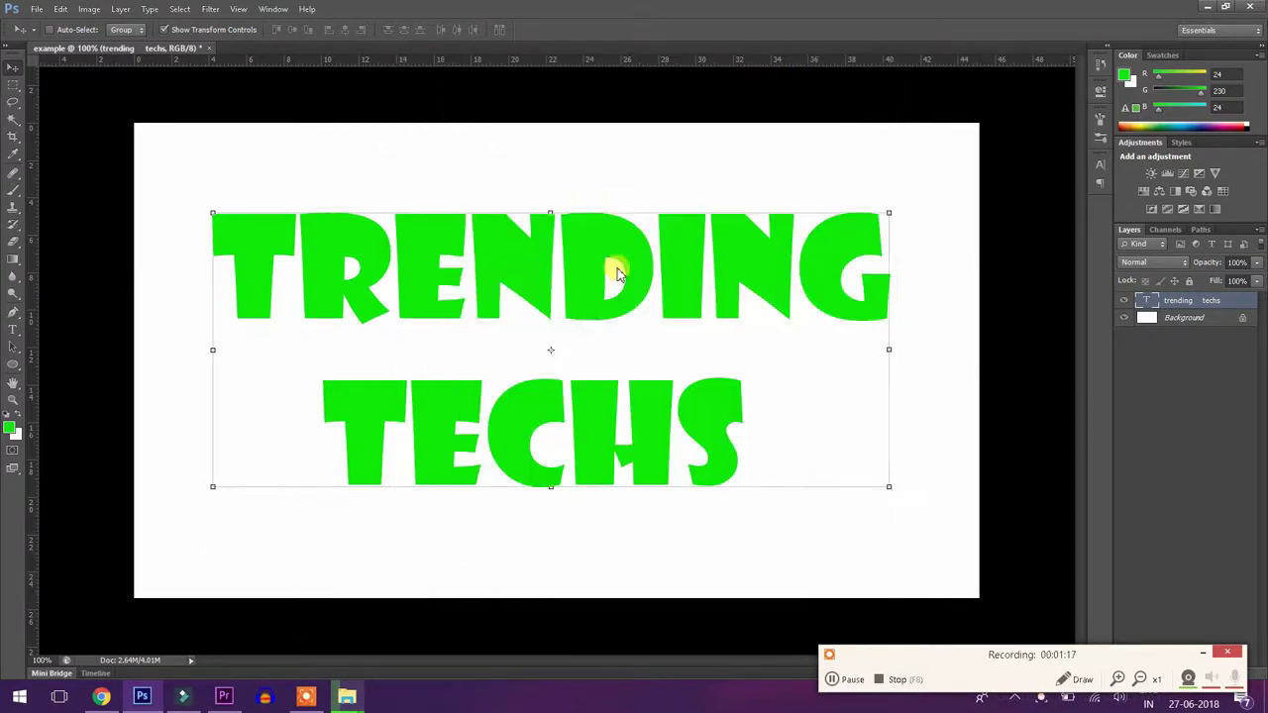
# Confirm the JPEG options, then launch Filmora in Full Feature Mode.
pyautogui.click(606, 154)
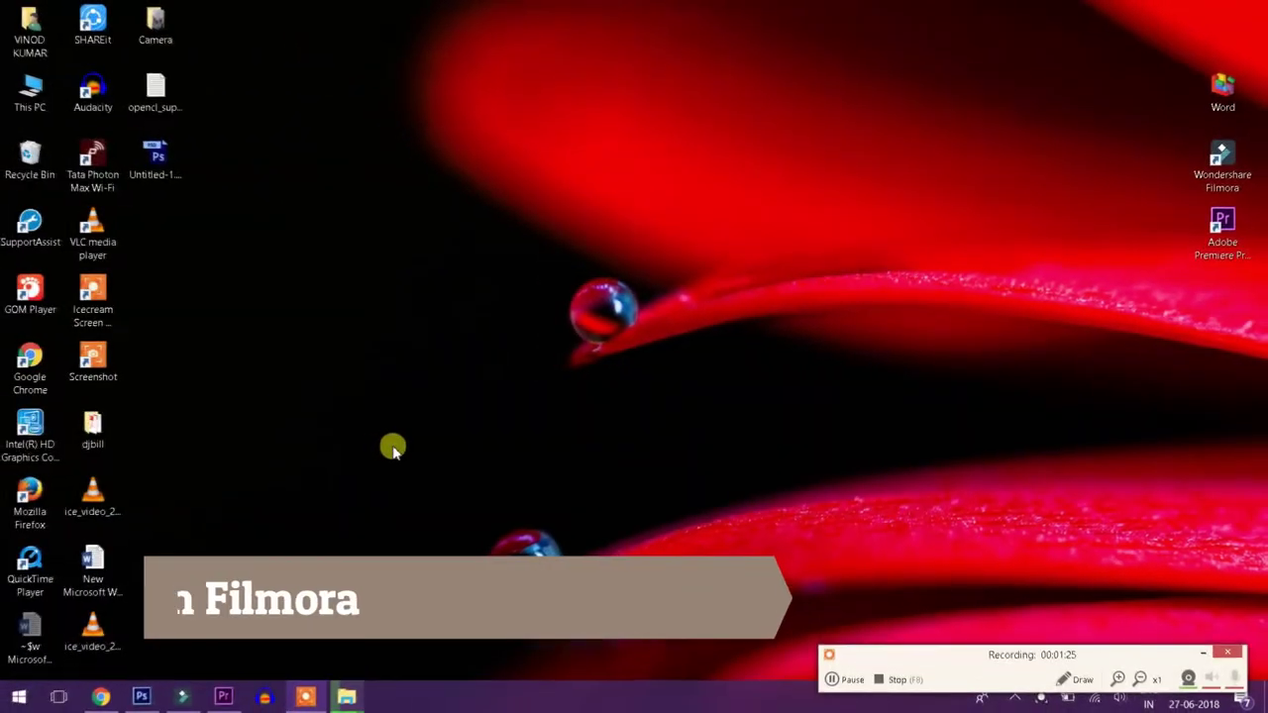
pyautogui.click(184, 701)
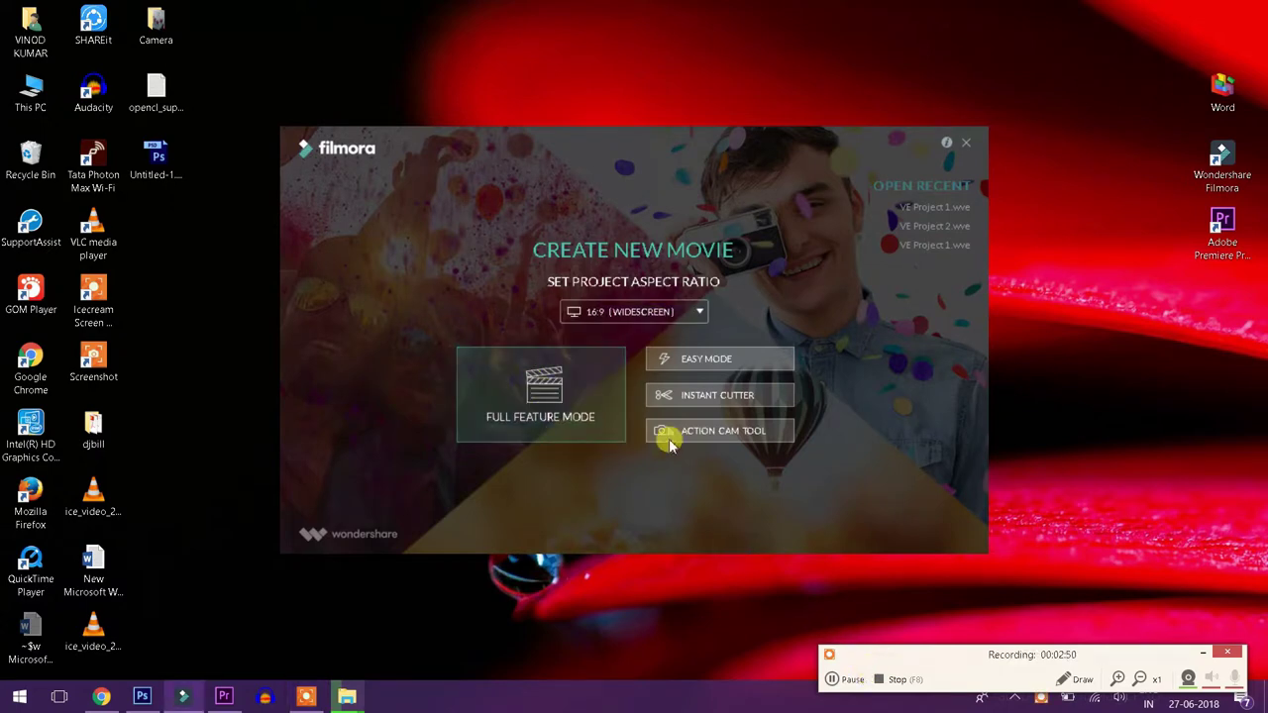
pyautogui.click(592, 390)
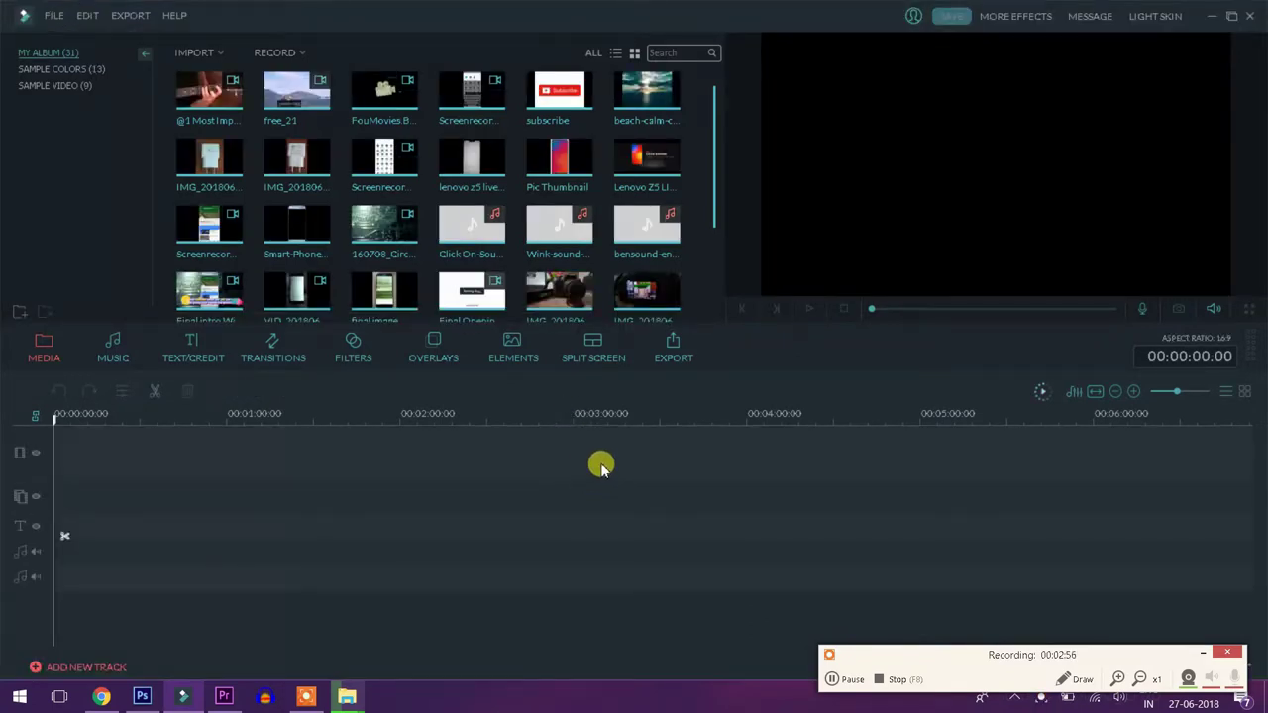
# Place the 160708_CircuitBoards clip at 0:00 on the video track and dismiss the Message Center.
pyautogui.moveTo(713, 214); pyautogui.dragTo(719, 161)
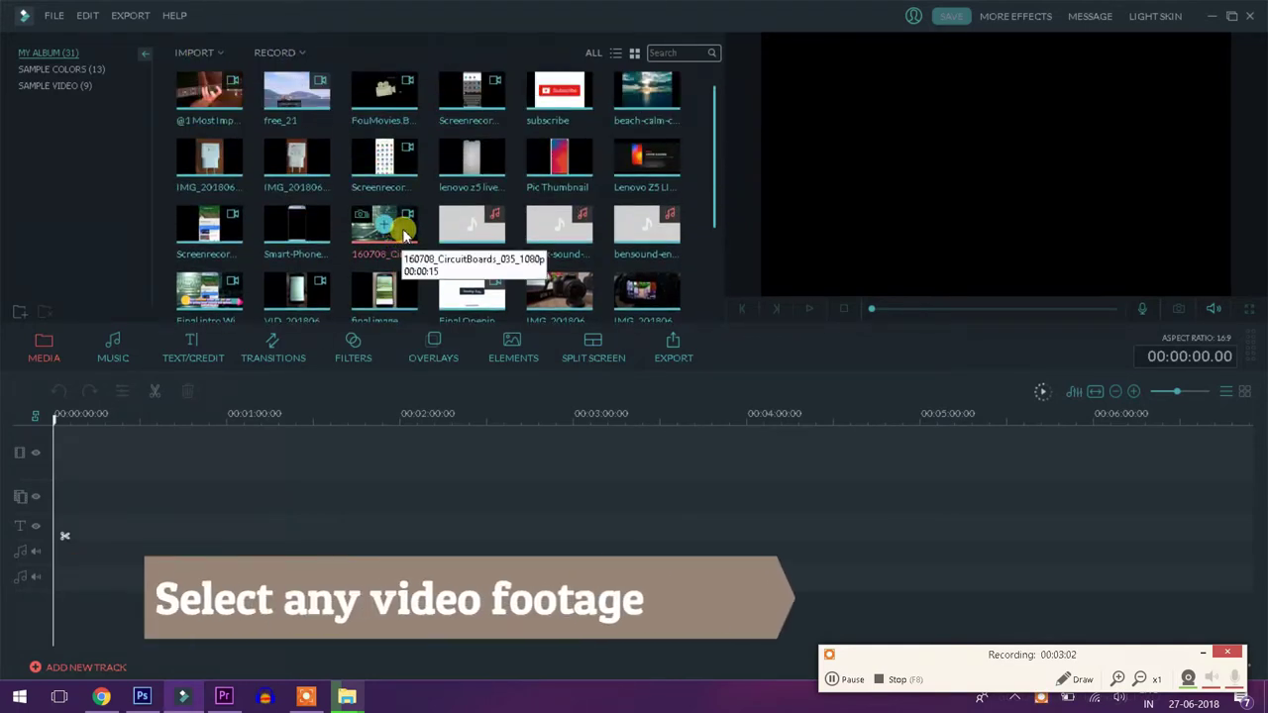
pyautogui.moveTo(393, 296); pyautogui.dragTo(88, 466)
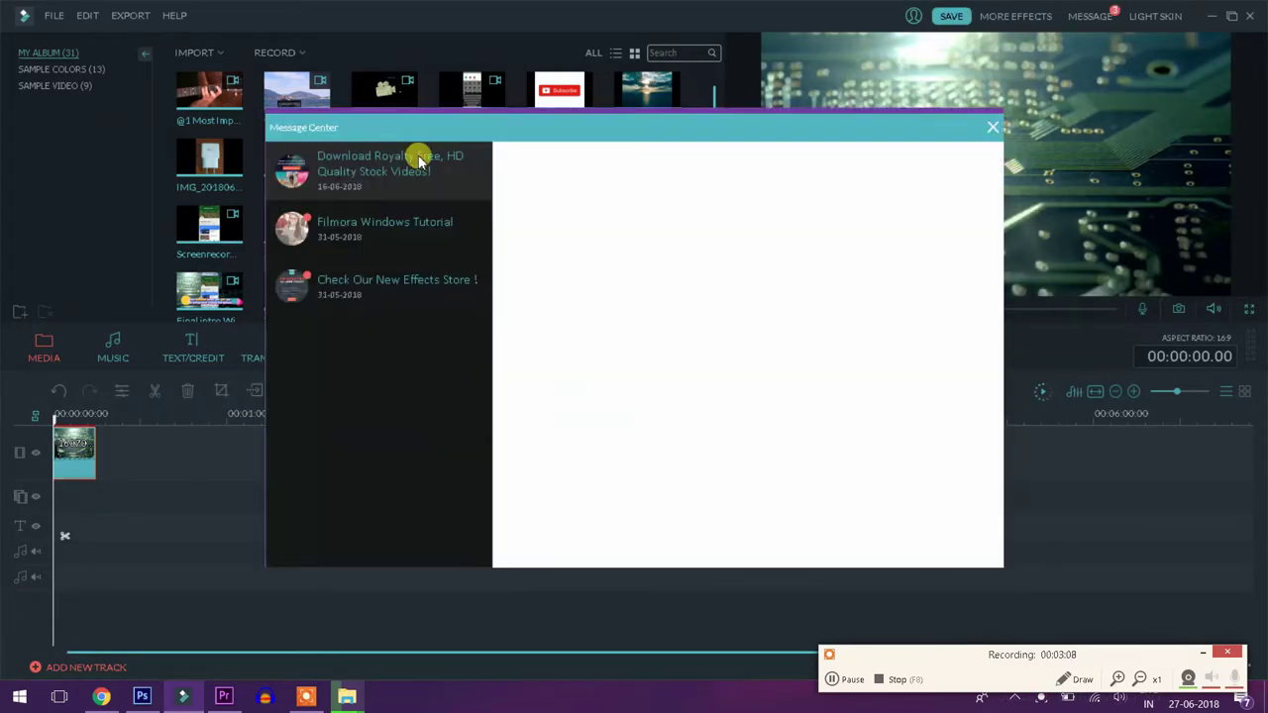
pyautogui.click(992, 126)
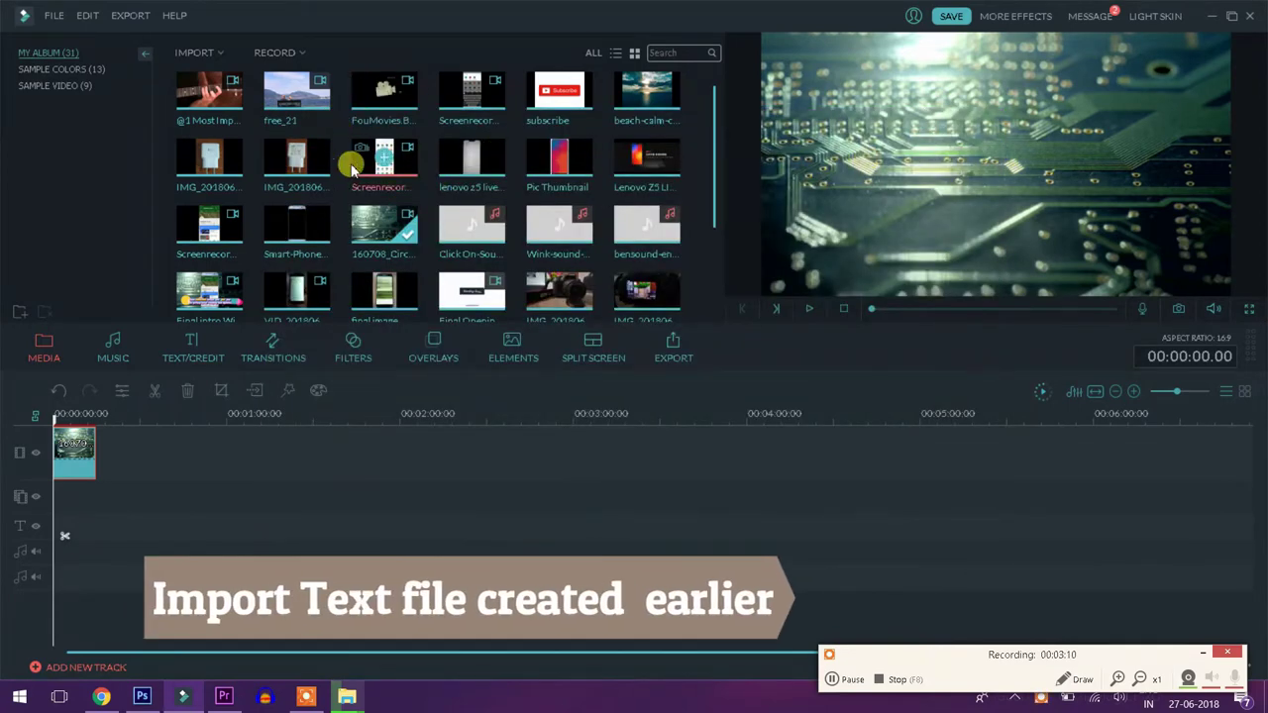
pyautogui.click(189, 56)
# Import example.jpg and place it on the second (PIP) track.
pyautogui.click(210, 75)
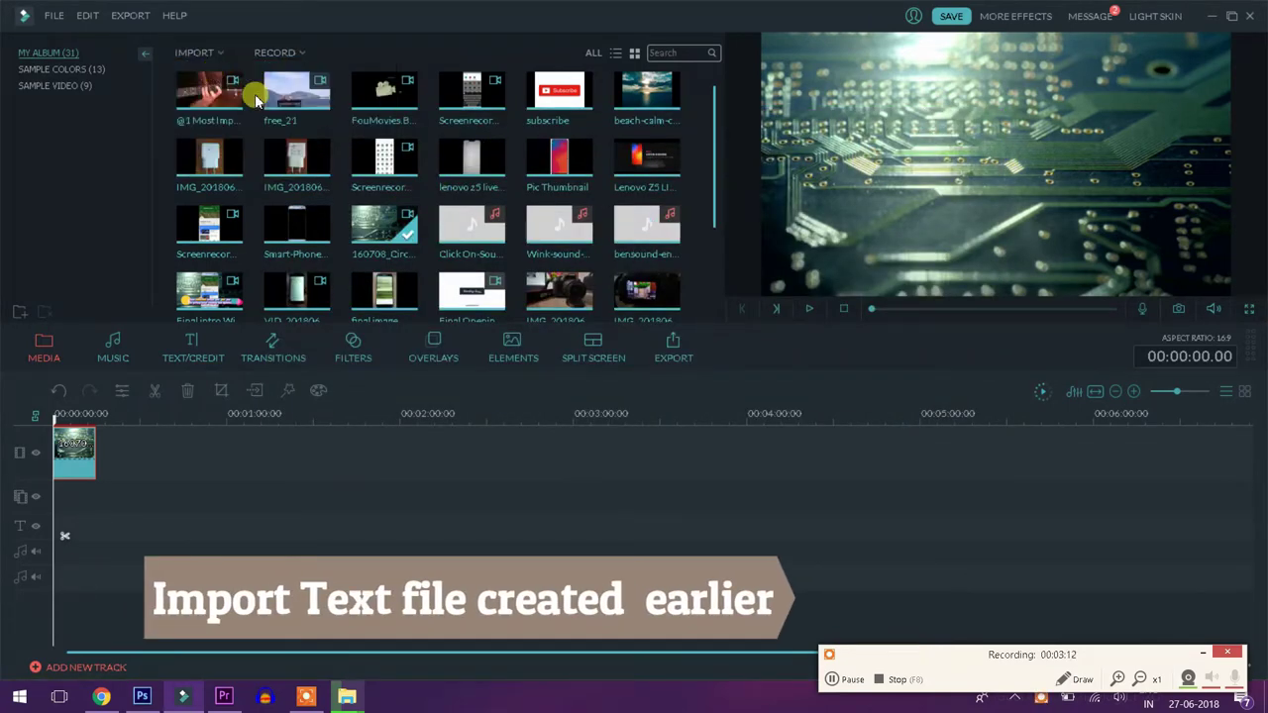
pyautogui.click(187, 219)
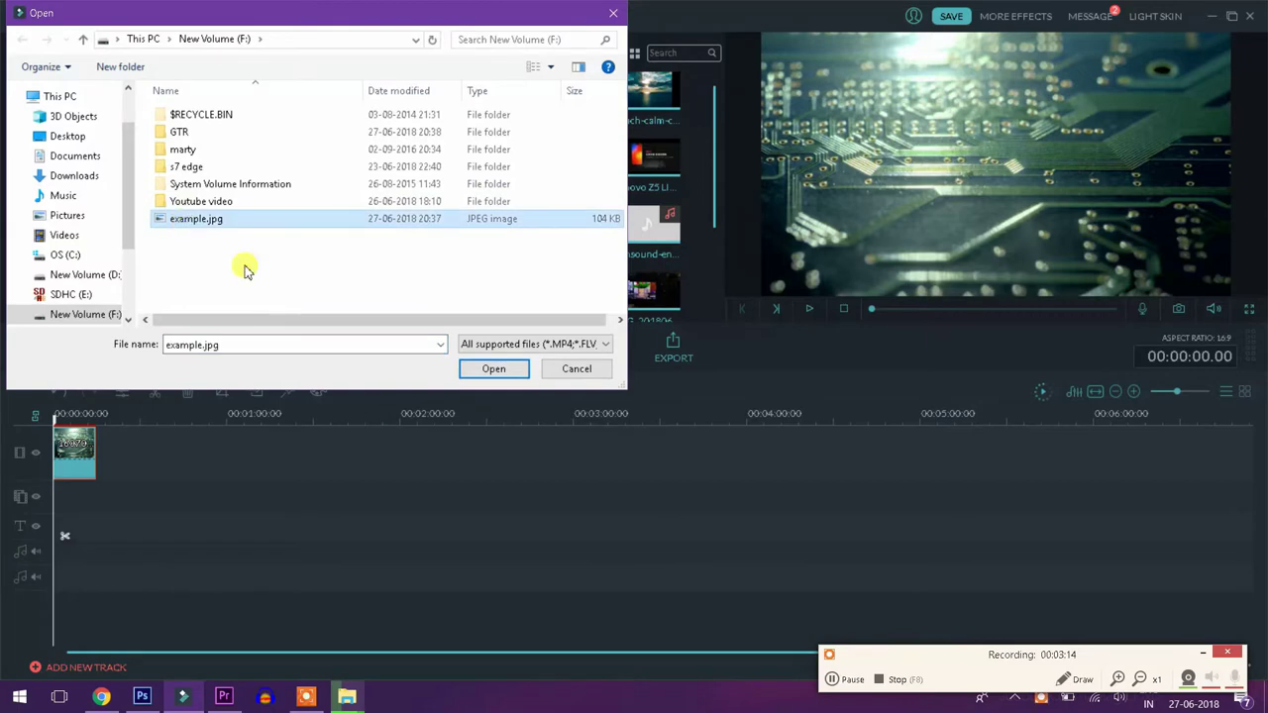
pyautogui.click(507, 371)
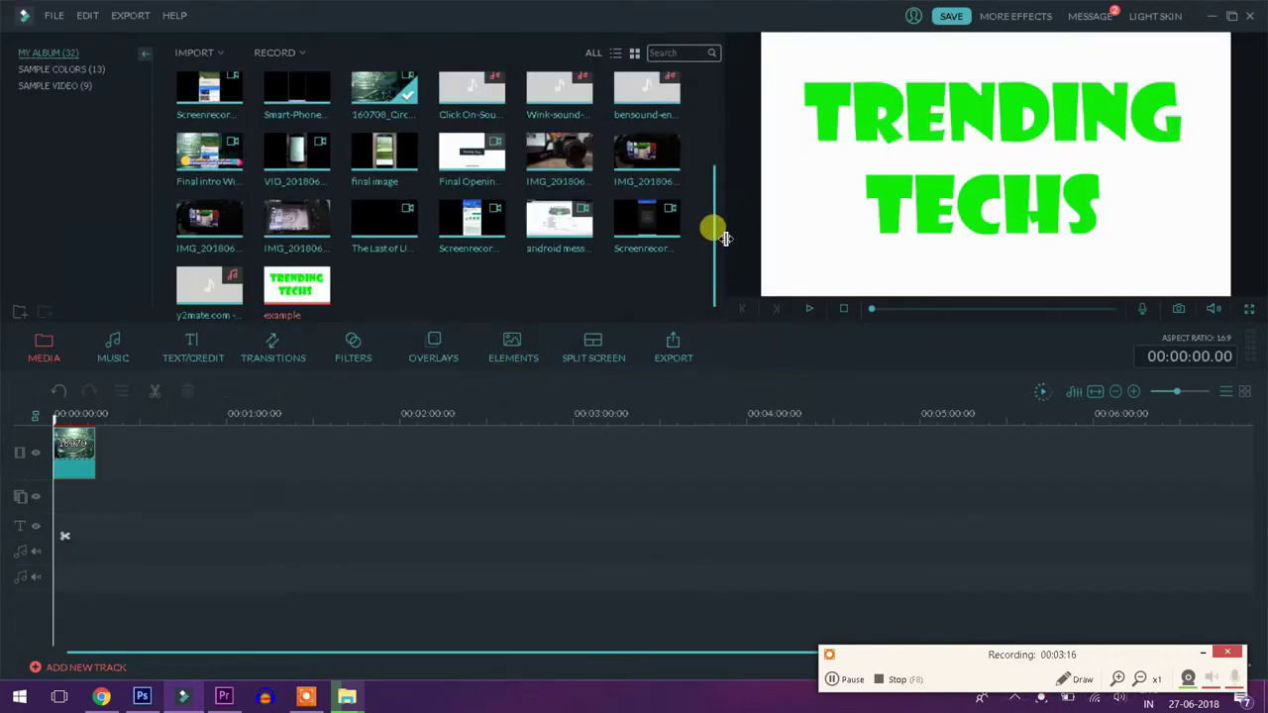
pyautogui.moveTo(320, 290); pyautogui.dragTo(60, 498)
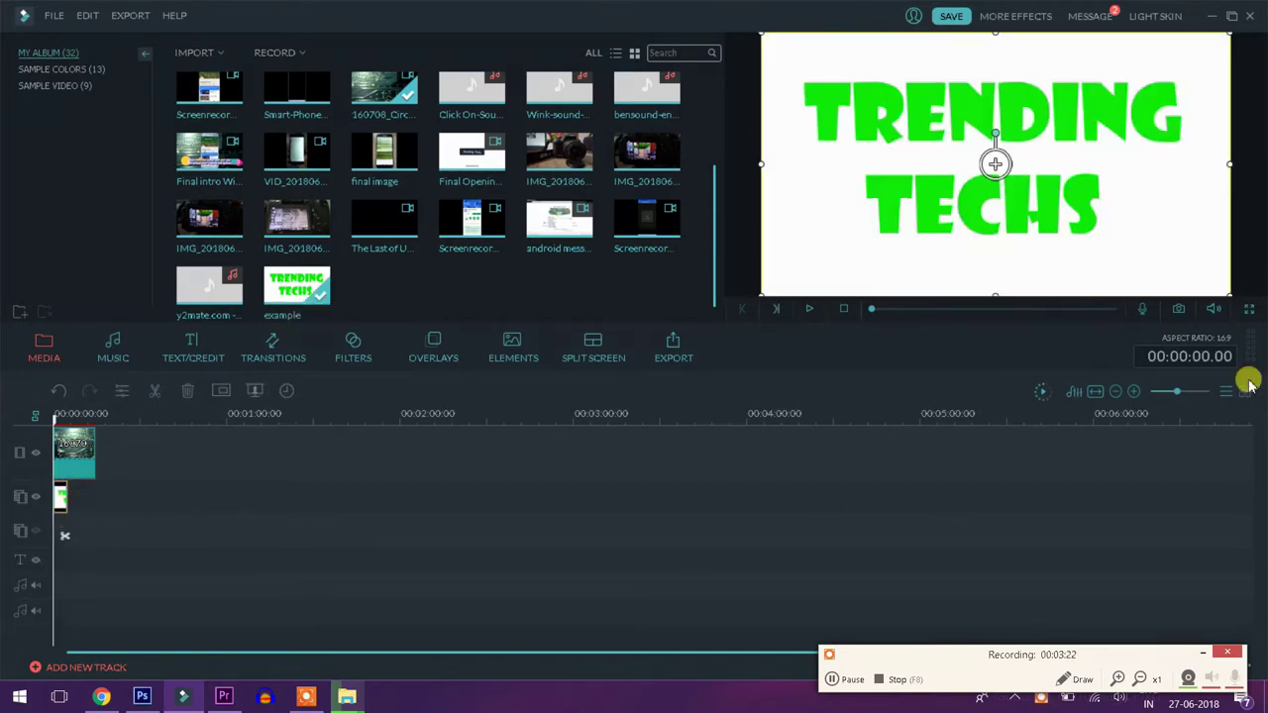
# Stretch the image clip to span the full ~14-second circuit footage.
pyautogui.moveTo(1187, 395); pyautogui.dragTo(1193, 393)
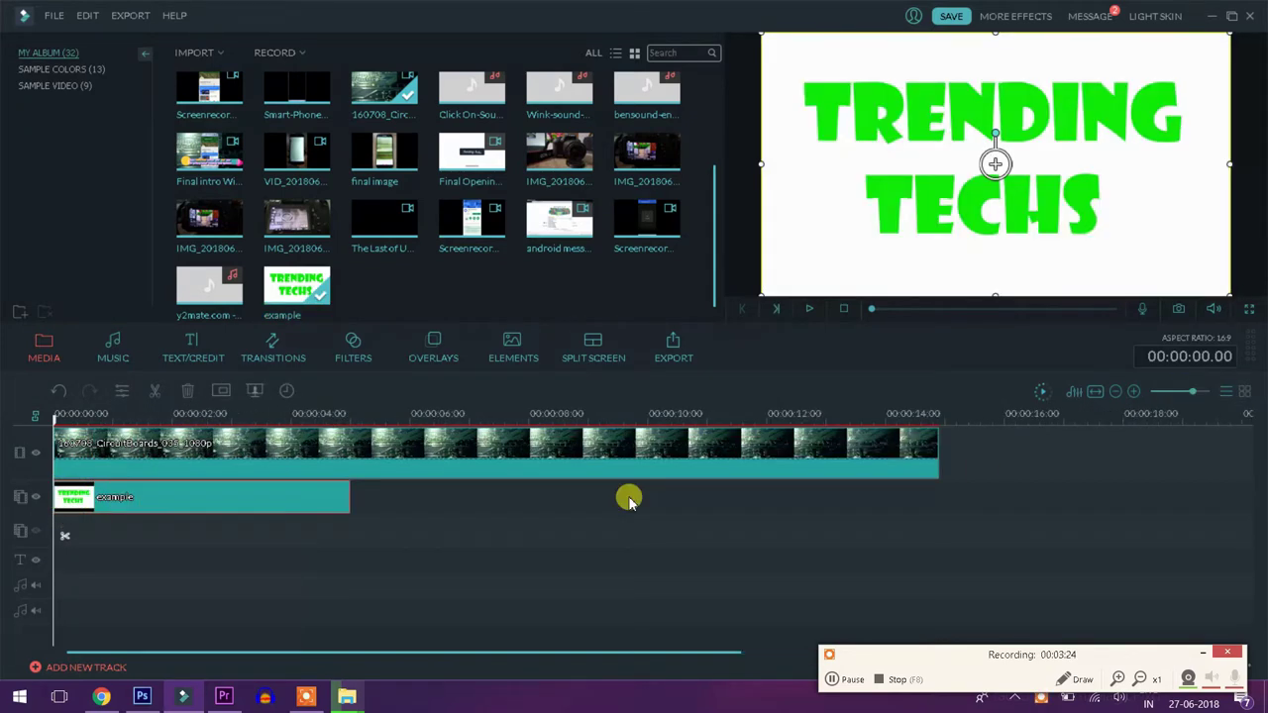
pyautogui.moveTo(352, 492); pyautogui.dragTo(941, 492)
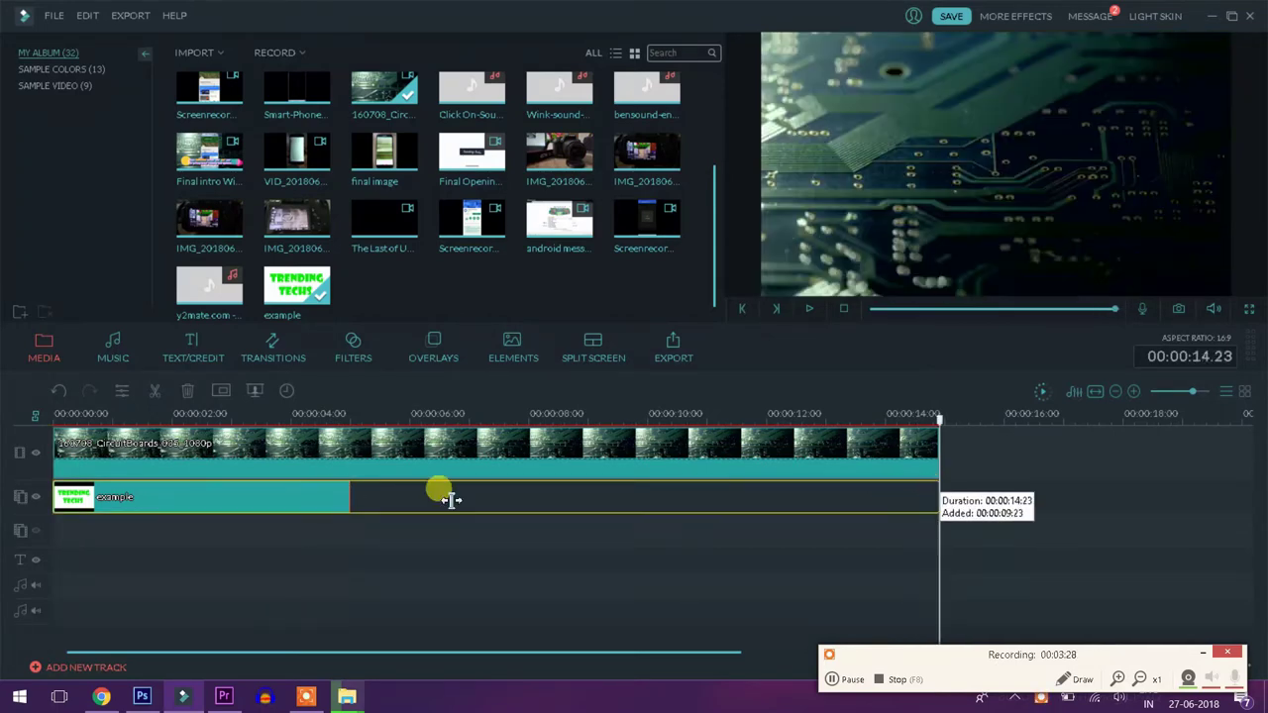
pyautogui.moveTo(387, 495); pyautogui.dragTo(383, 496)
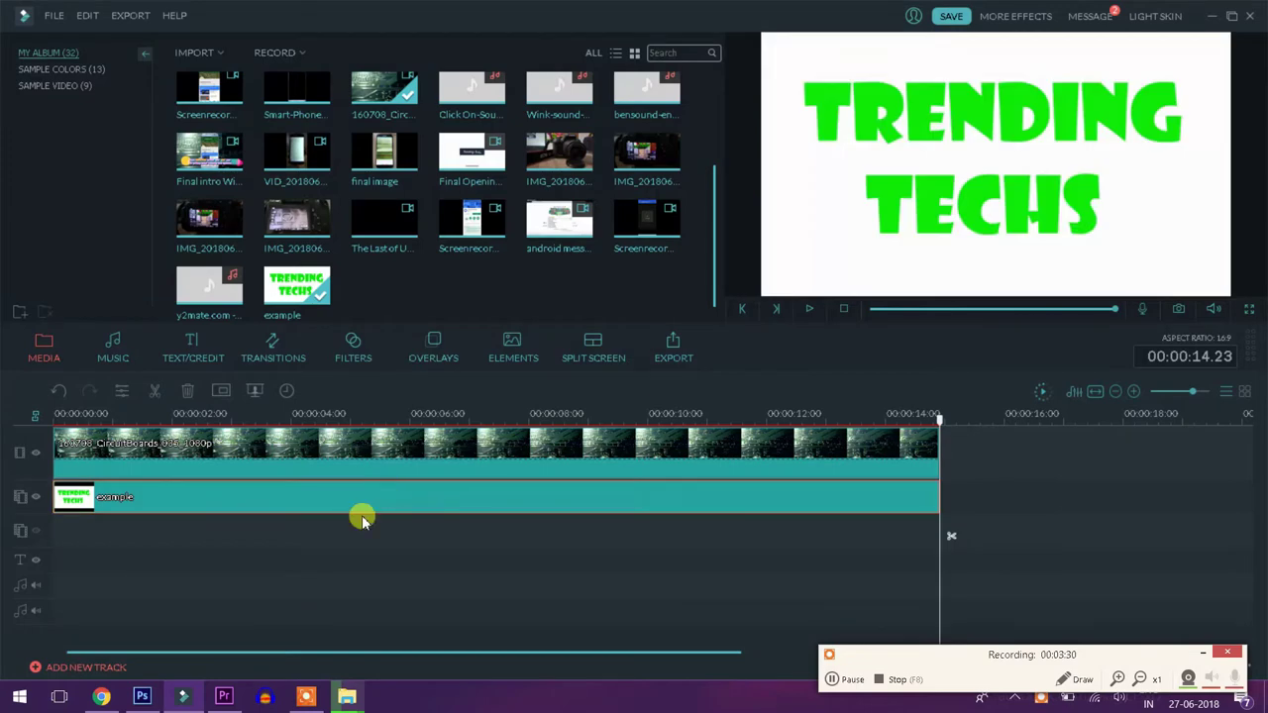
# Apply Green Screen to the example clip, keying out the green text colour.
pyautogui.rightClick(127, 492)
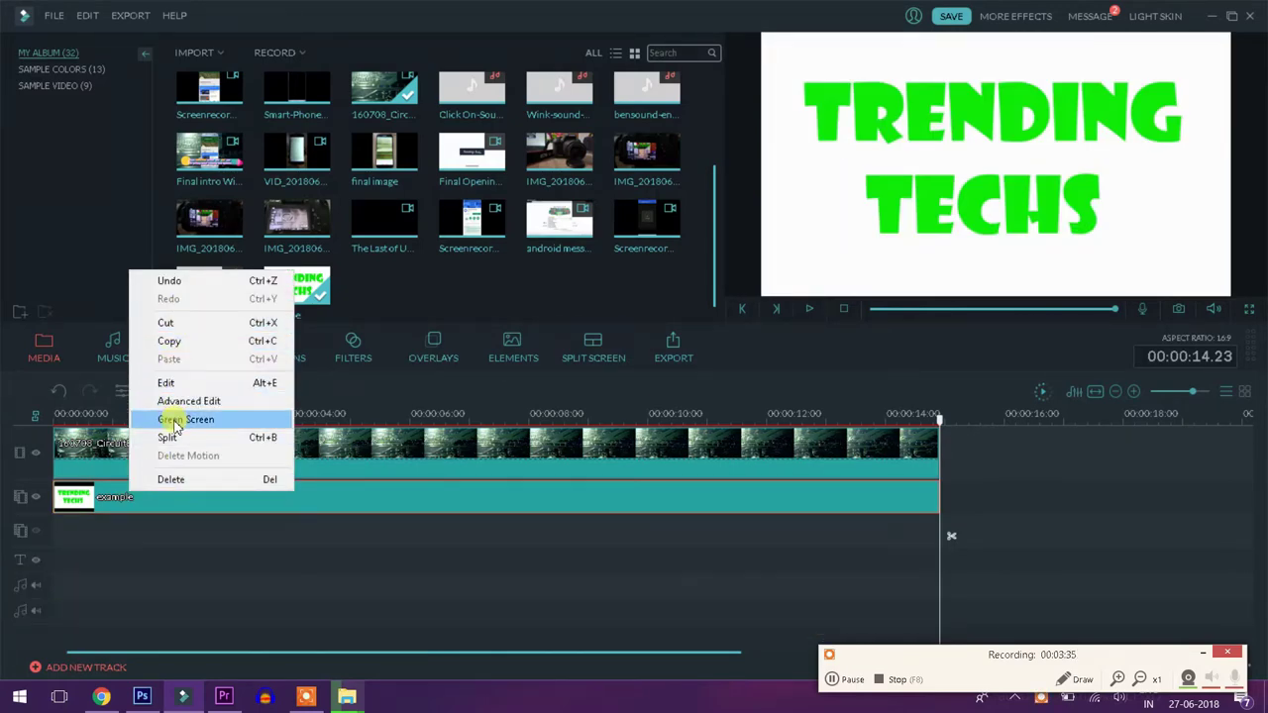
pyautogui.click(176, 420)
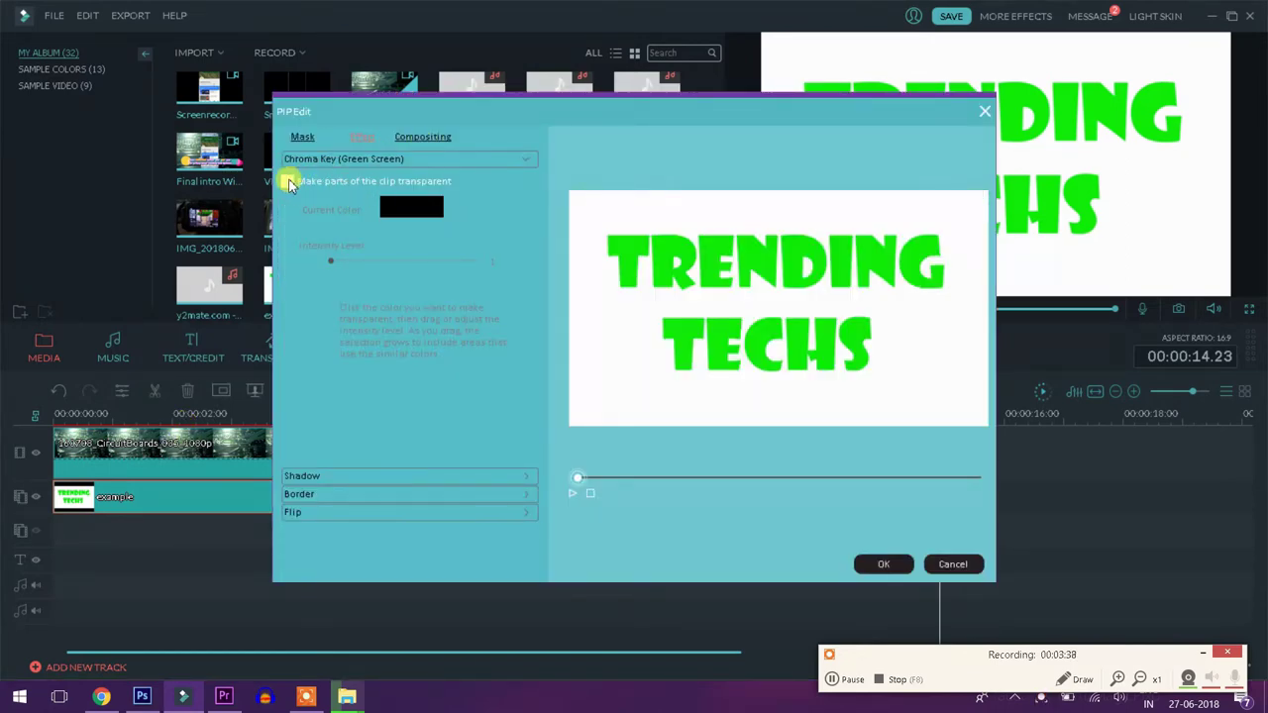
pyautogui.click(289, 182)
pyautogui.click(684, 246)
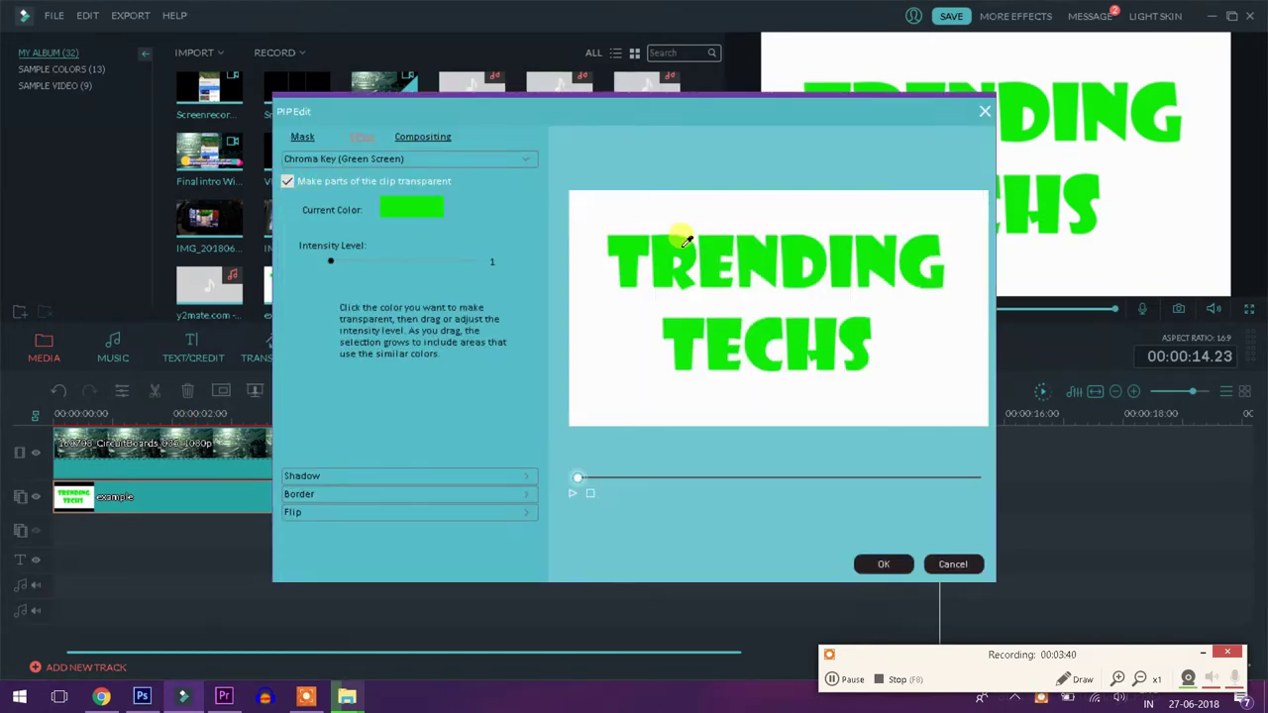
pyautogui.click(883, 565)
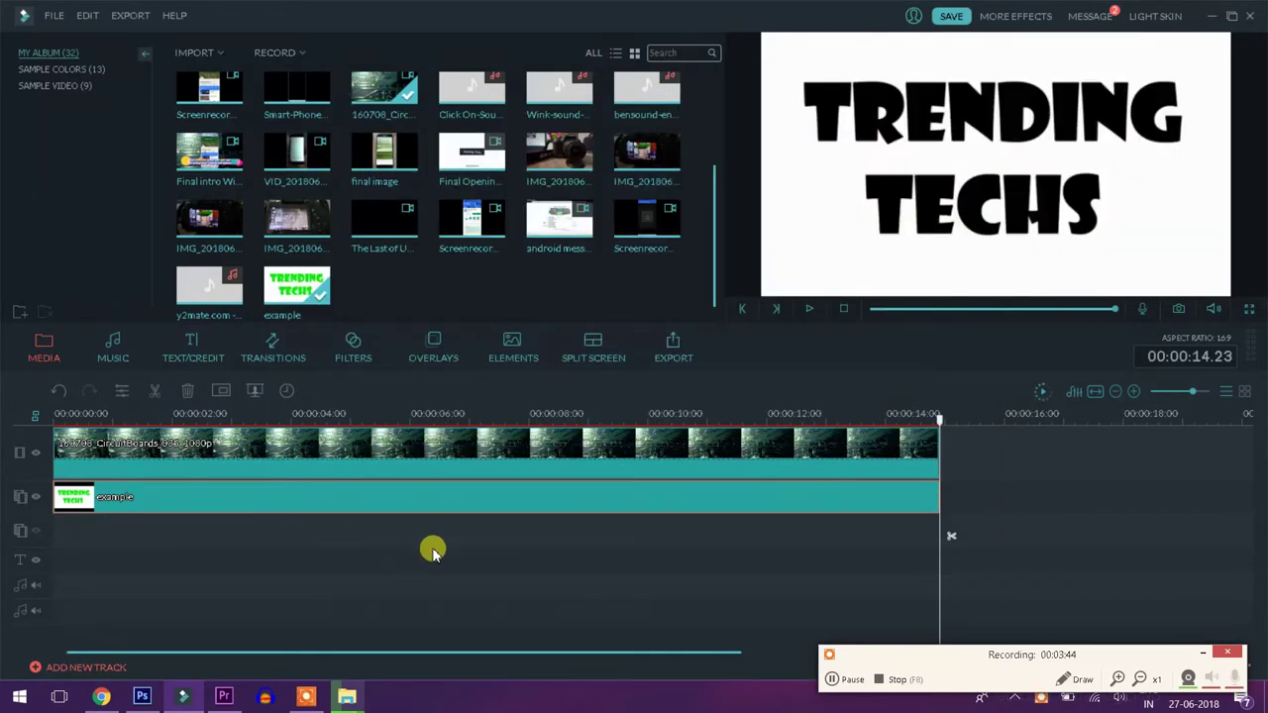
# Play back from about 4 seconds, then watch the text-masked footage full screen in Storyboard view.
pyautogui.moveTo(940, 418)
pyautogui.mouseDown()
pyautogui.moveTo(269, 446)
pyautogui.moveTo(44, 426)
pyautogui.mouseUp()
pyautogui.press('space')
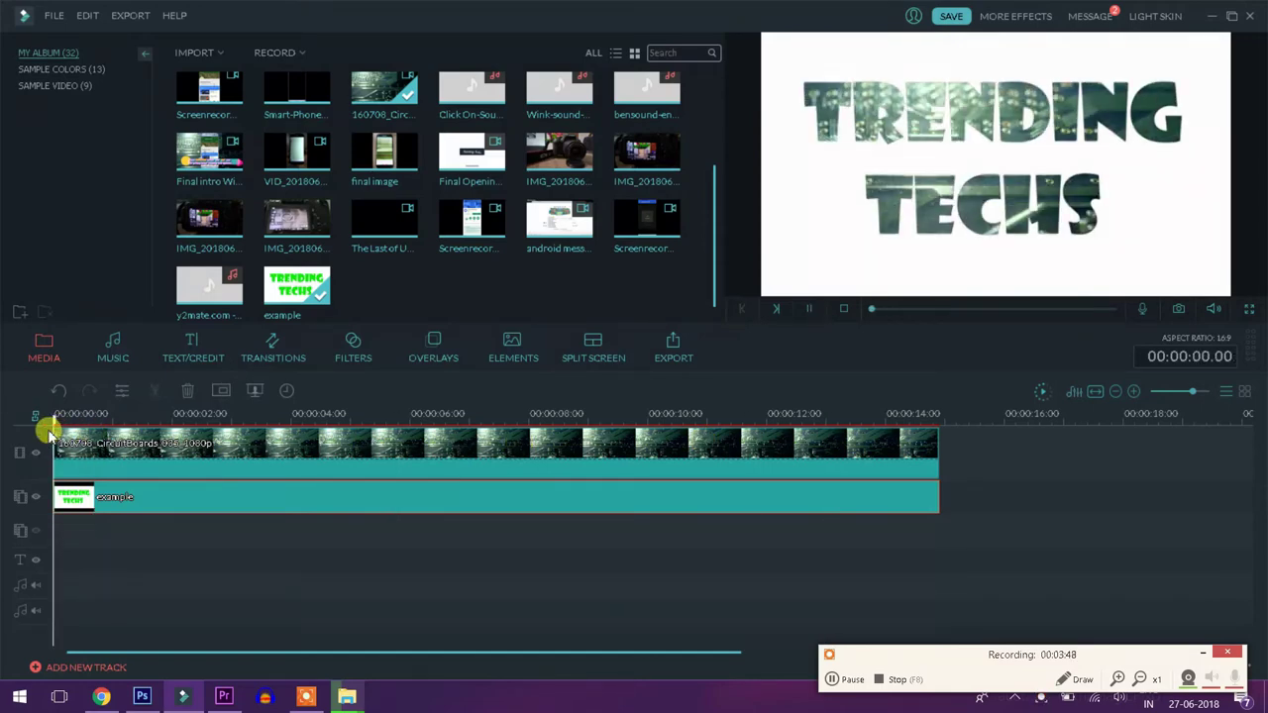
pyautogui.click(1245, 391)
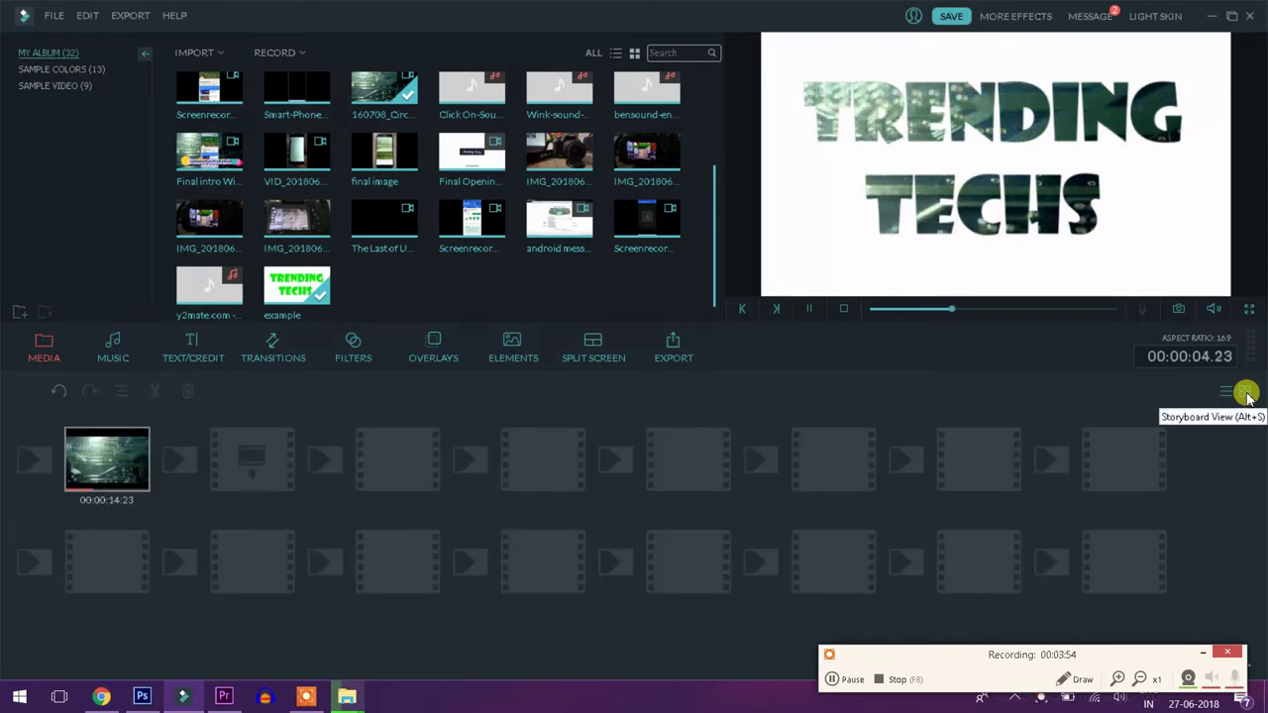
pyautogui.click(1248, 310)
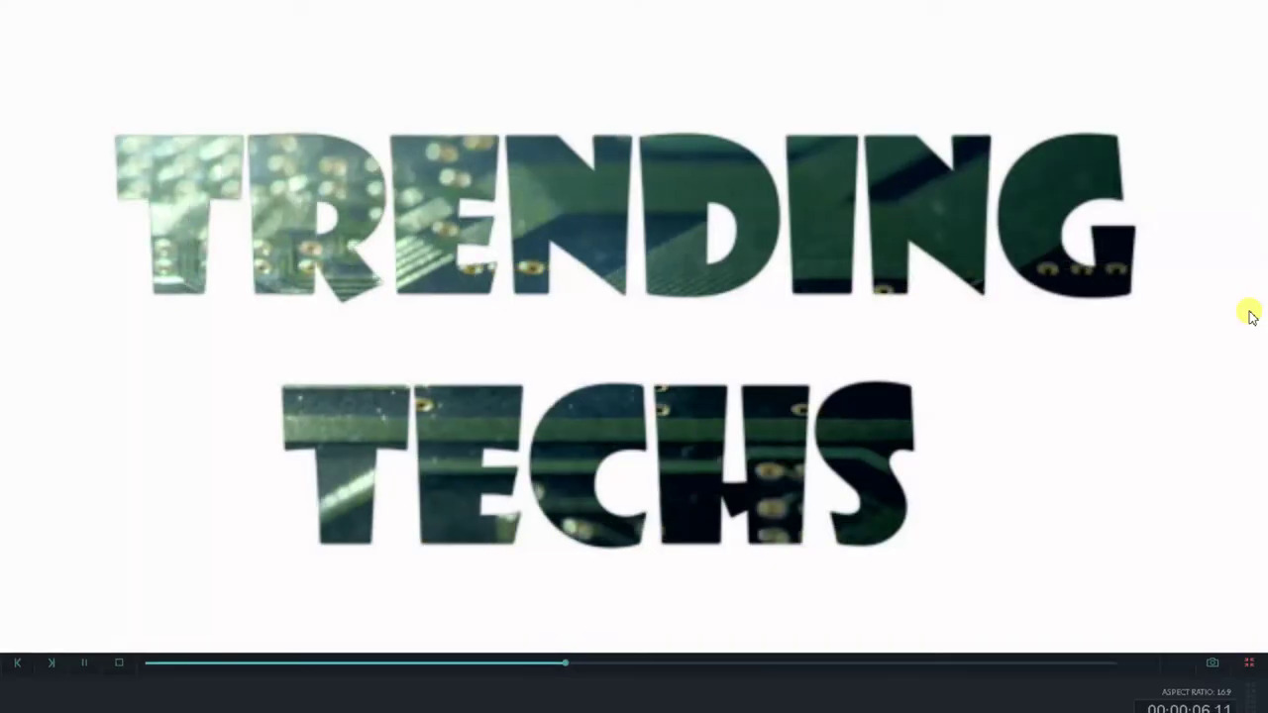